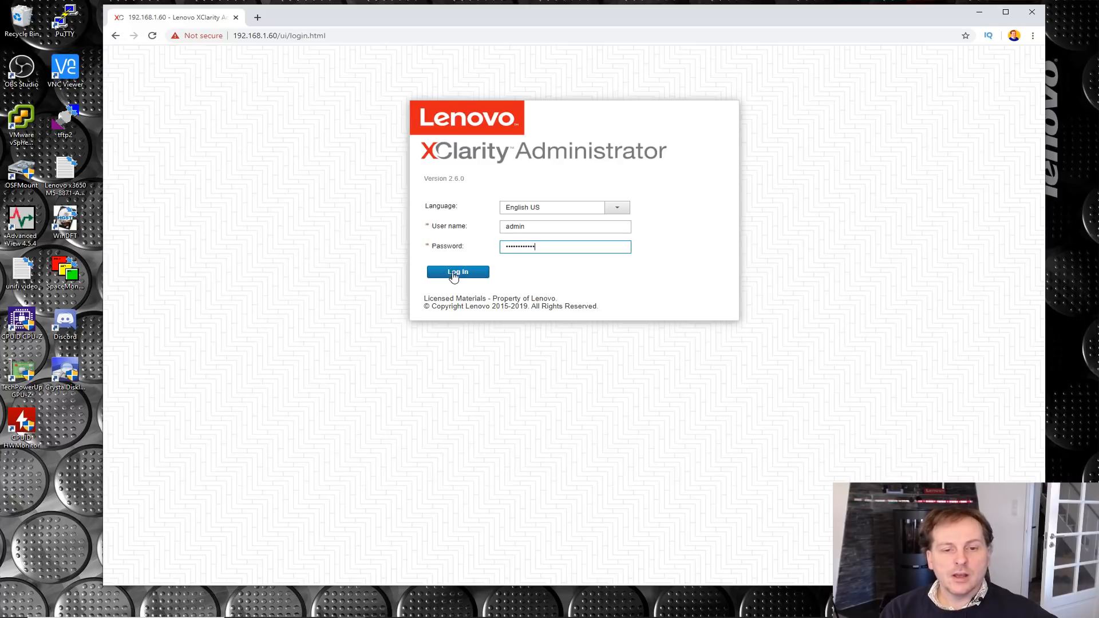
- Log in to XClarity Administrator, open the server configuration patterns and read the description of the Default from New pattern
{"action": "left_click", "coordinate": [453, 275]}
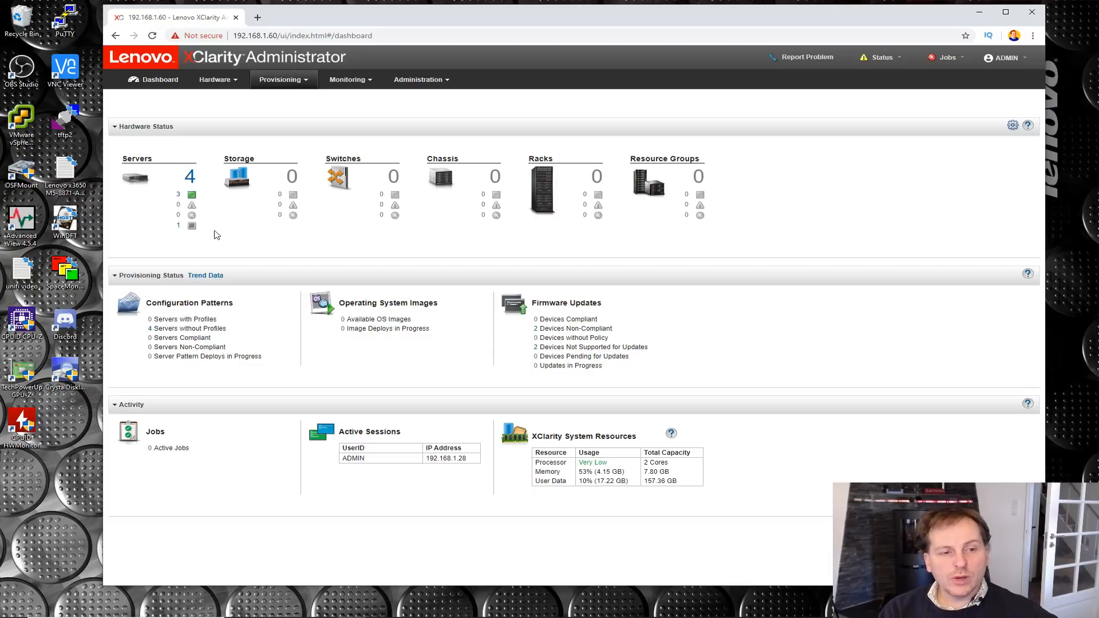
{"action": "left_click", "coordinate": [282, 80]}
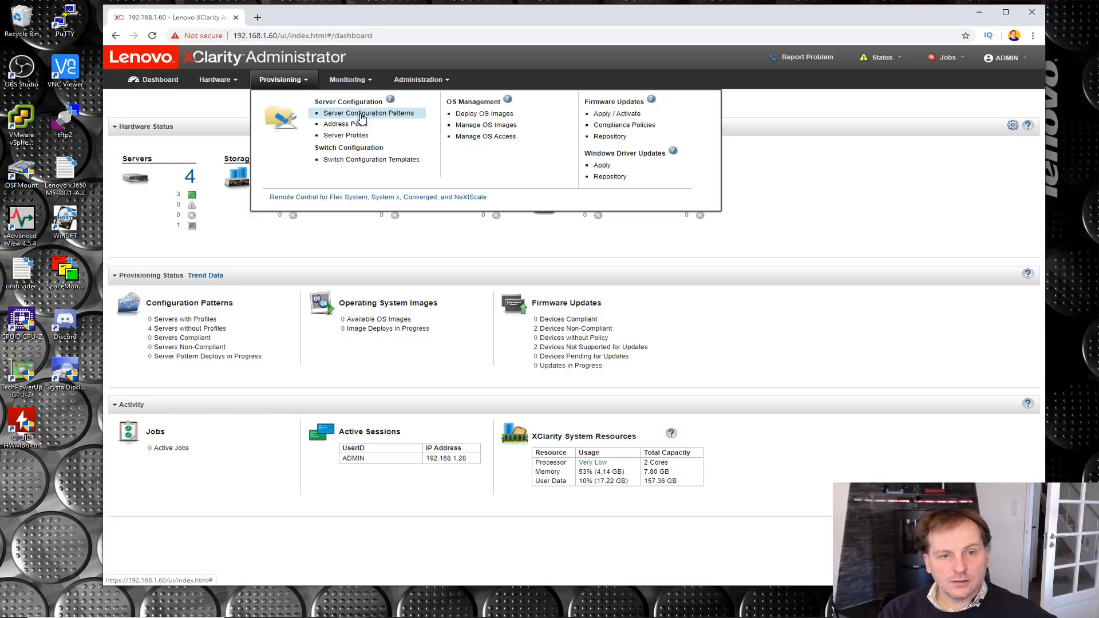
{"action": "left_click", "coordinate": [361, 115]}
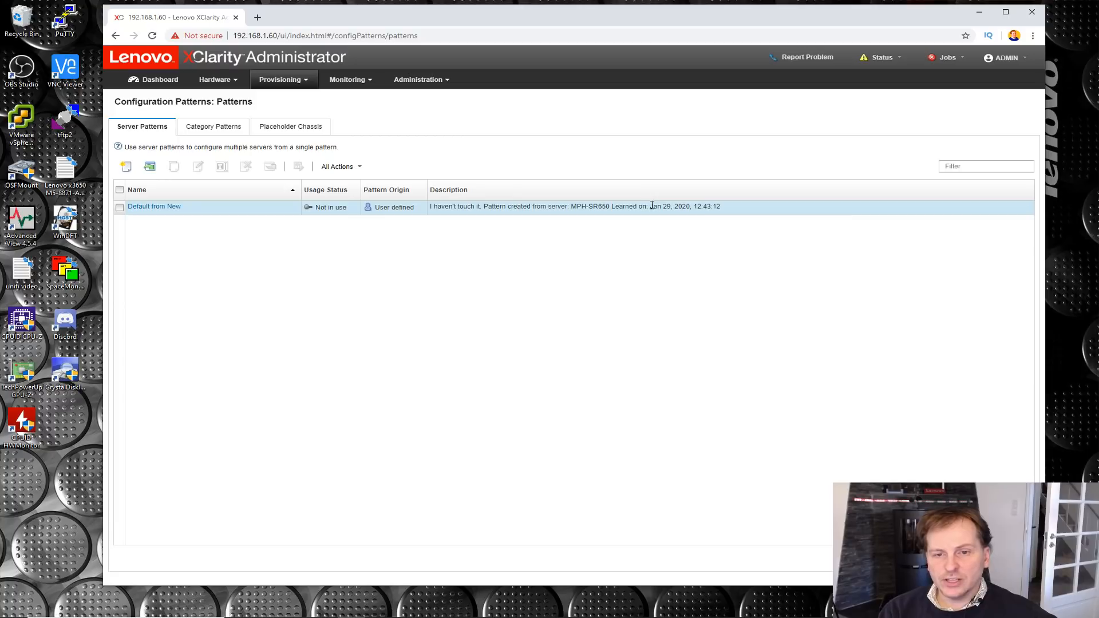
{"action": "left_click_drag", "start_coordinate": [650, 206], "coordinate": [722, 210]}
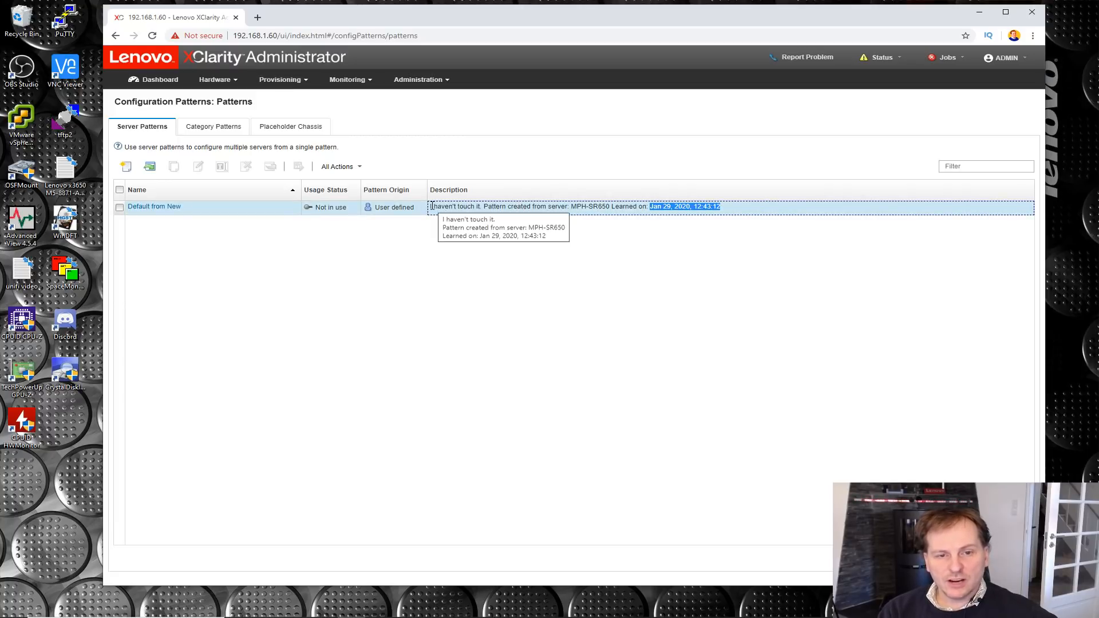
{"action": "left_click_drag", "start_coordinate": [430, 206], "coordinate": [480, 207]}
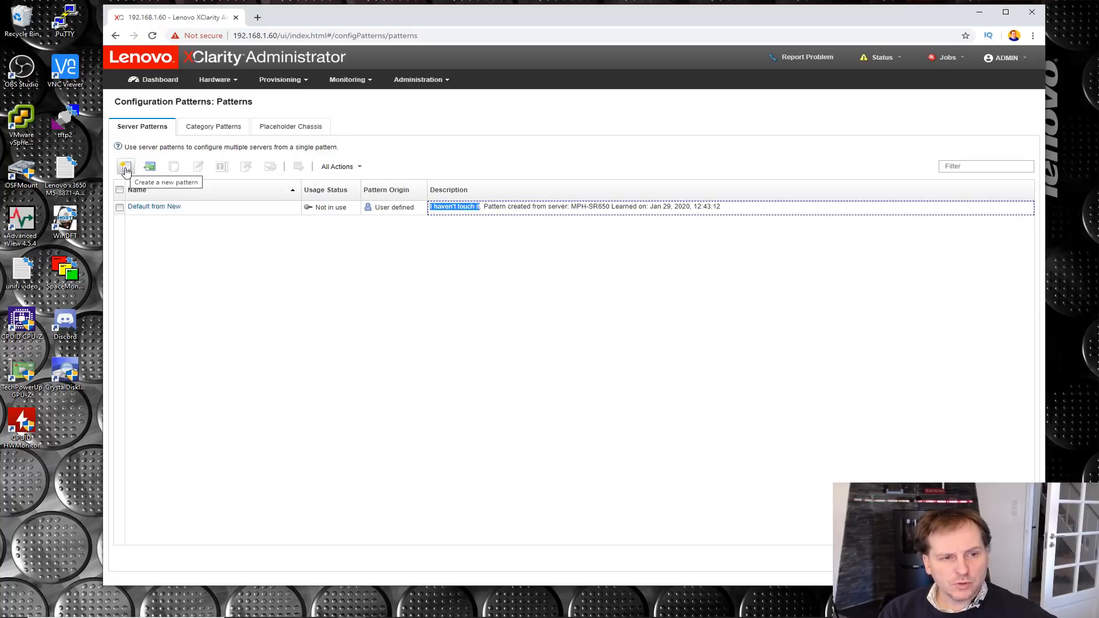
- Start a new server pattern in the wizard, based on an existing server rather than from scratch
{"action": "left_click", "coordinate": [357, 168]}
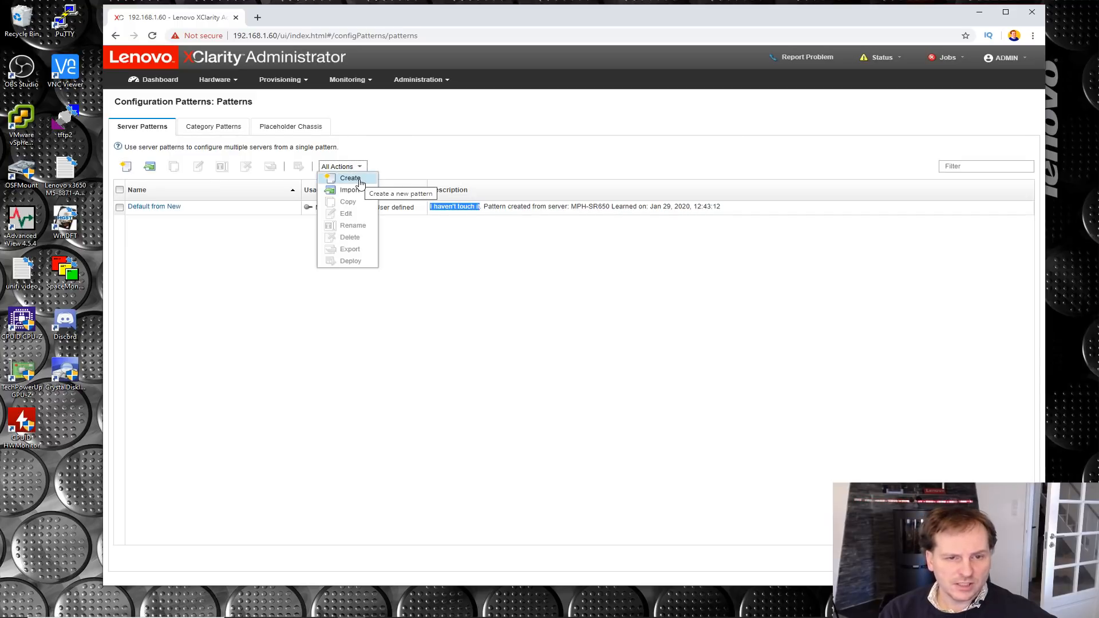
{"action": "left_click", "coordinate": [485, 154]}
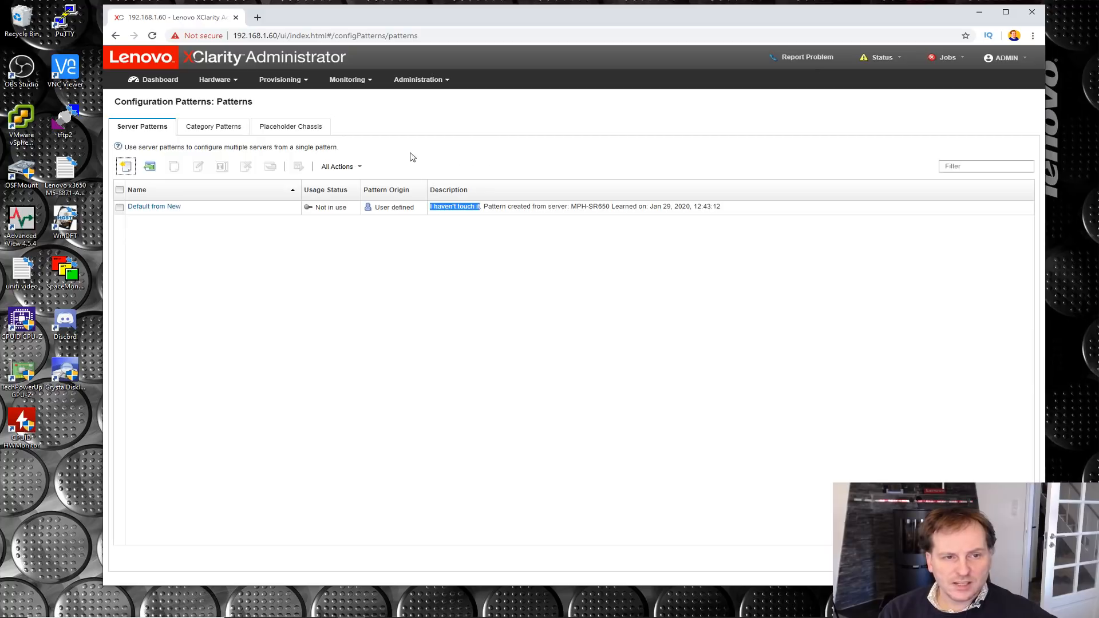
{"action": "left_click", "coordinate": [125, 168]}
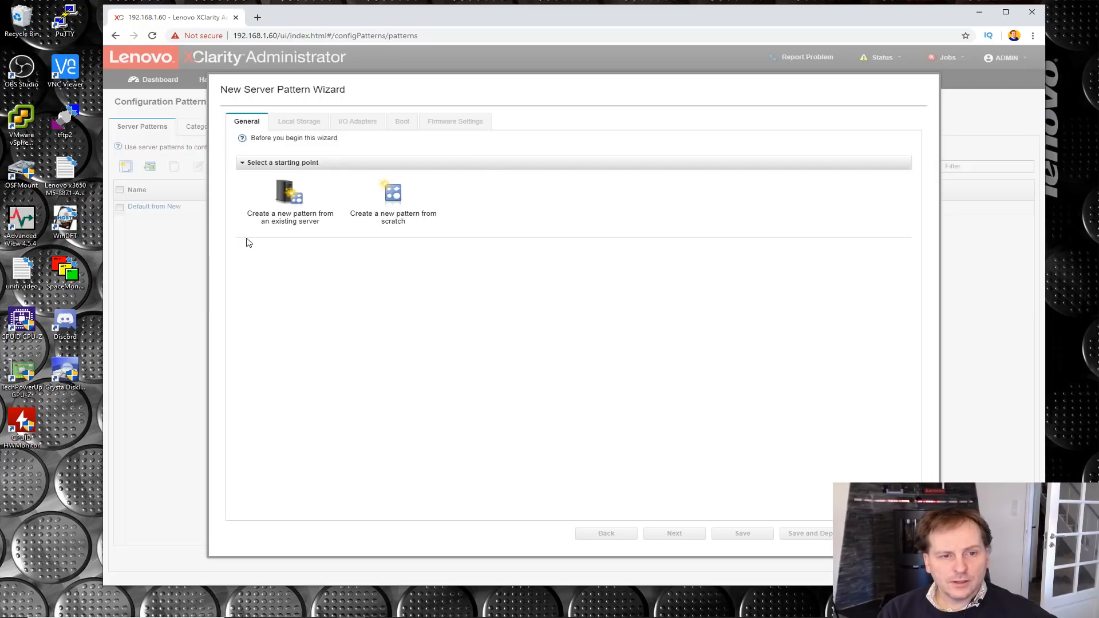
{"action": "mouse_move", "coordinate": [291, 195]}
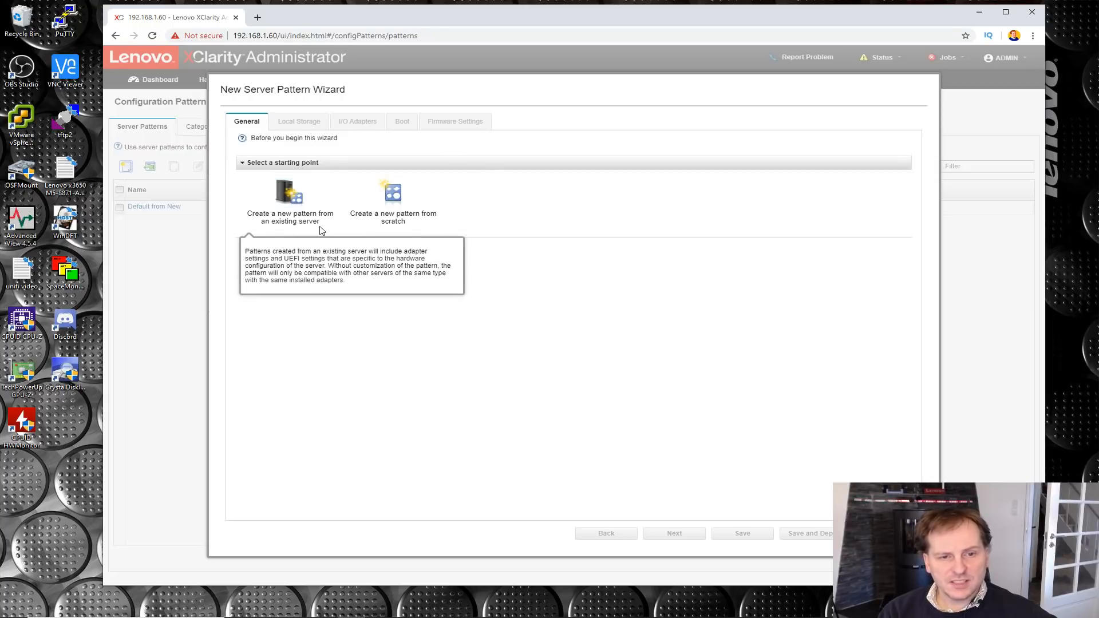
{"action": "mouse_move", "coordinate": [380, 191]}
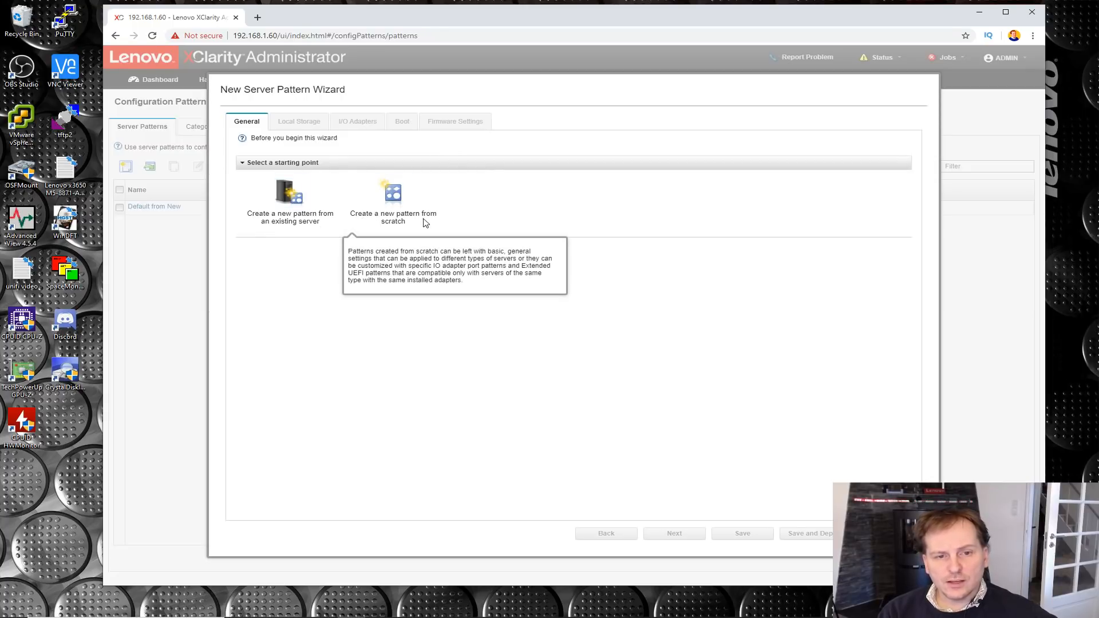
{"action": "left_click", "coordinate": [400, 225]}
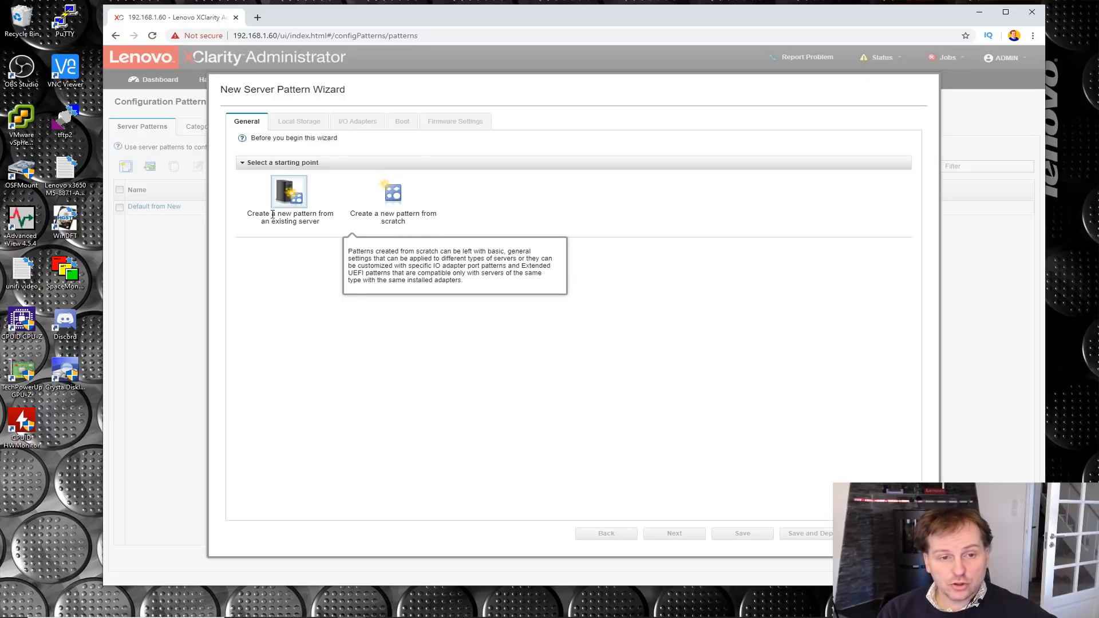
{"action": "mouse_move", "coordinate": [274, 212]}
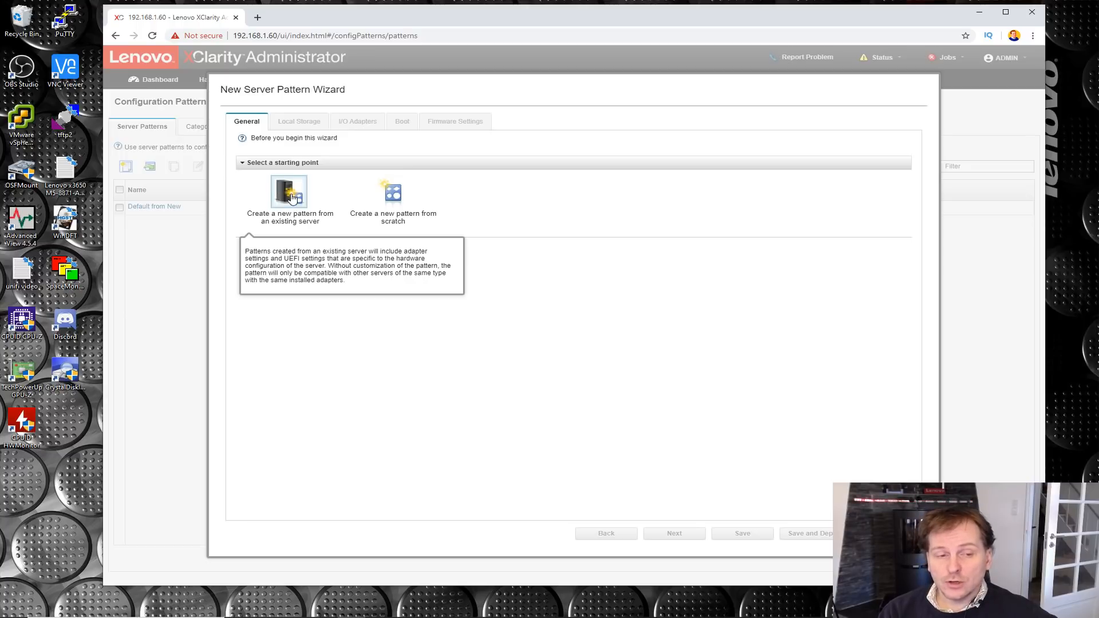
{"action": "left_click", "coordinate": [399, 212]}
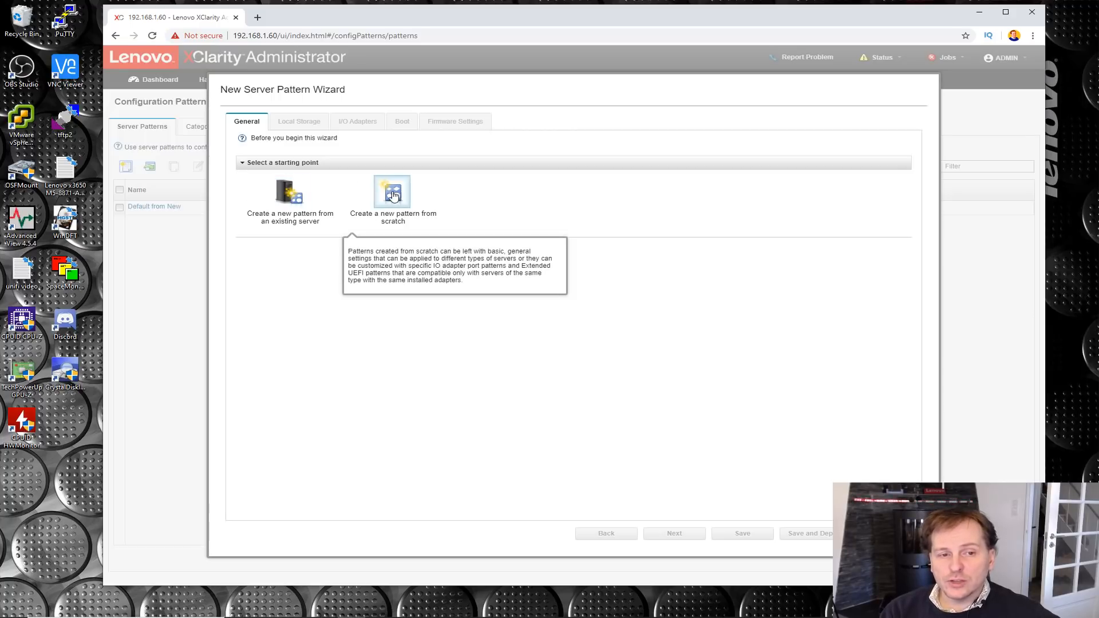
{"action": "left_click", "coordinate": [287, 195]}
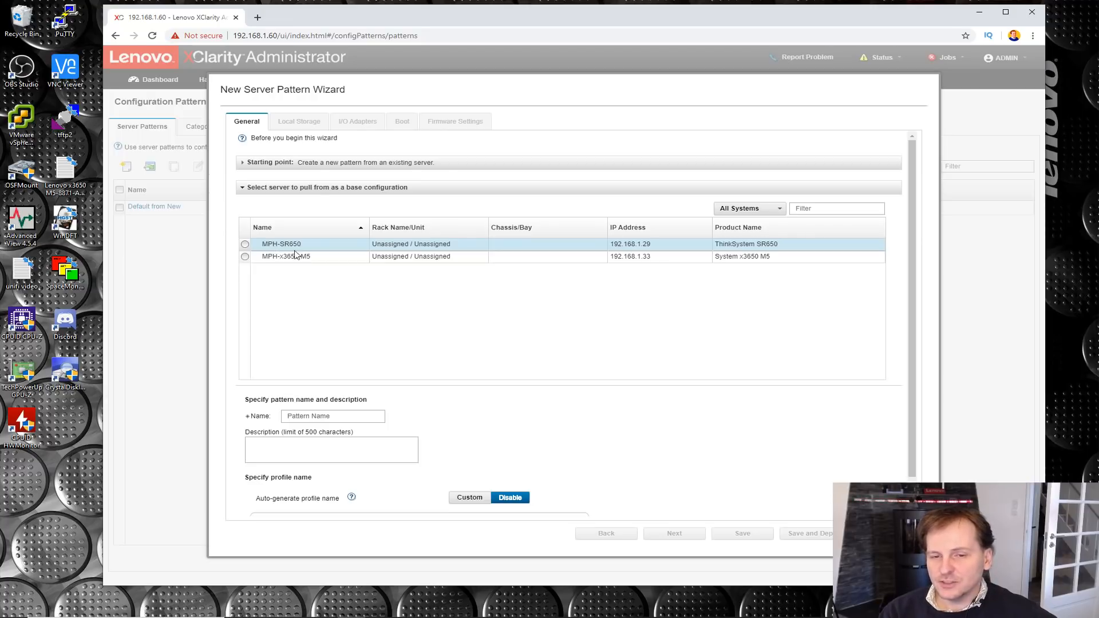
- Use MPH-SR650 as the base server and name the pattern SR650 Clean - New, leaving its description empty
{"action": "left_click", "coordinate": [245, 245]}
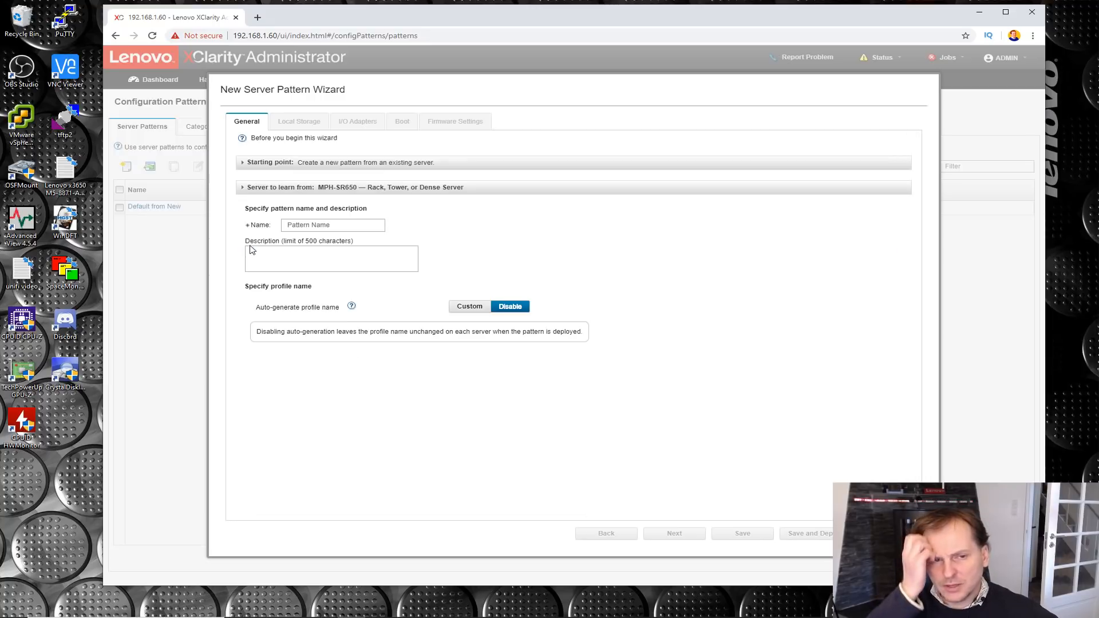
{"action": "left_click", "coordinate": [315, 225]}
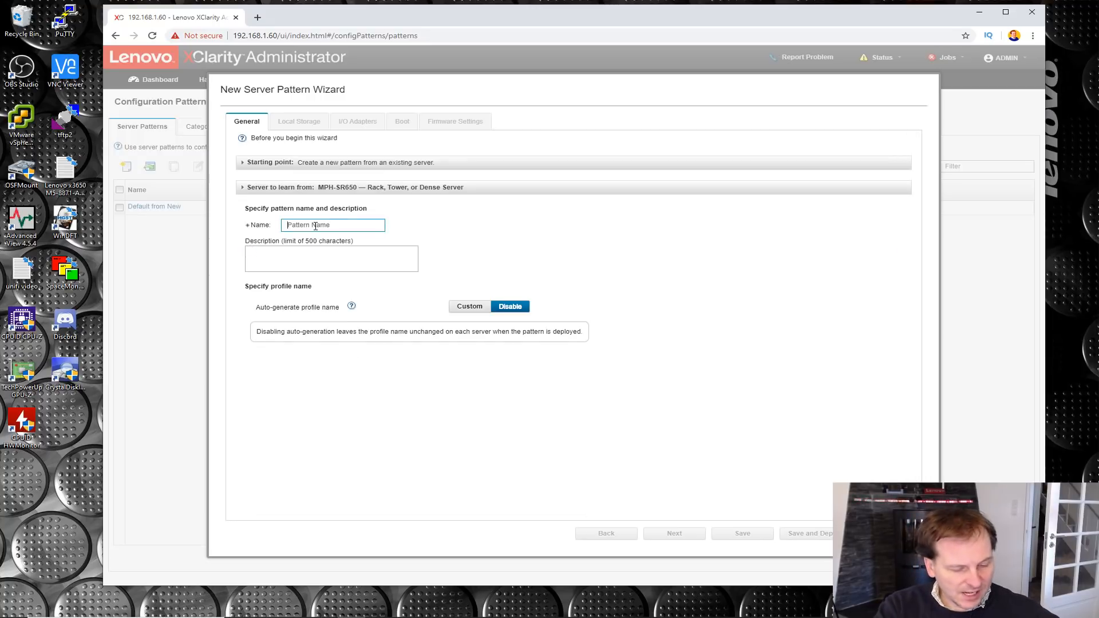
{"action": "type", "text": "SR650 Clean - New"}
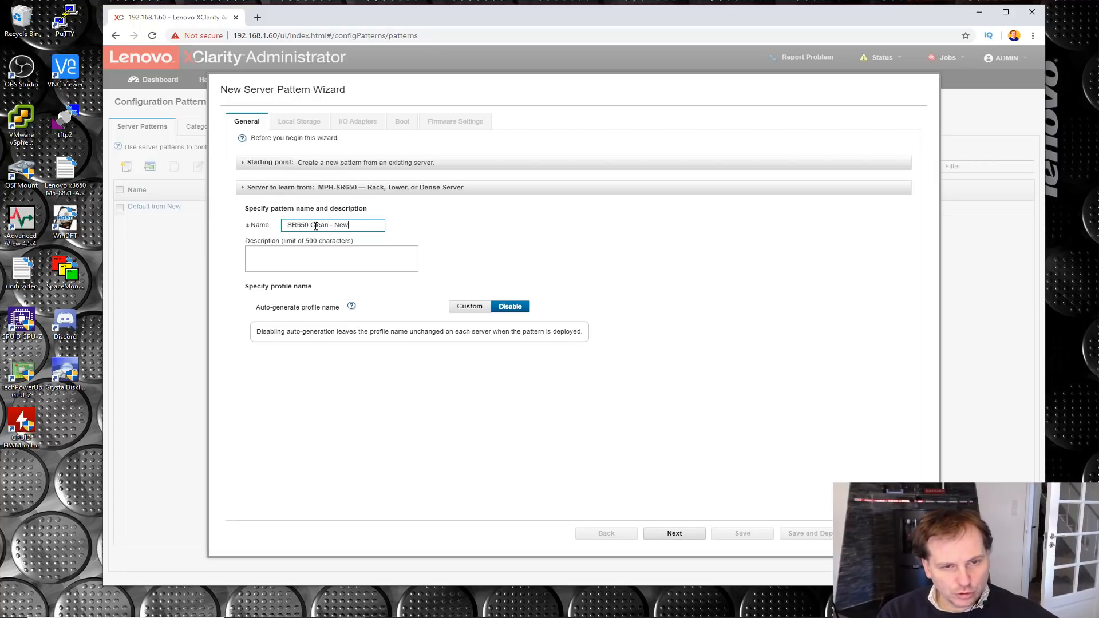
{"action": "left_click", "coordinate": [388, 269]}
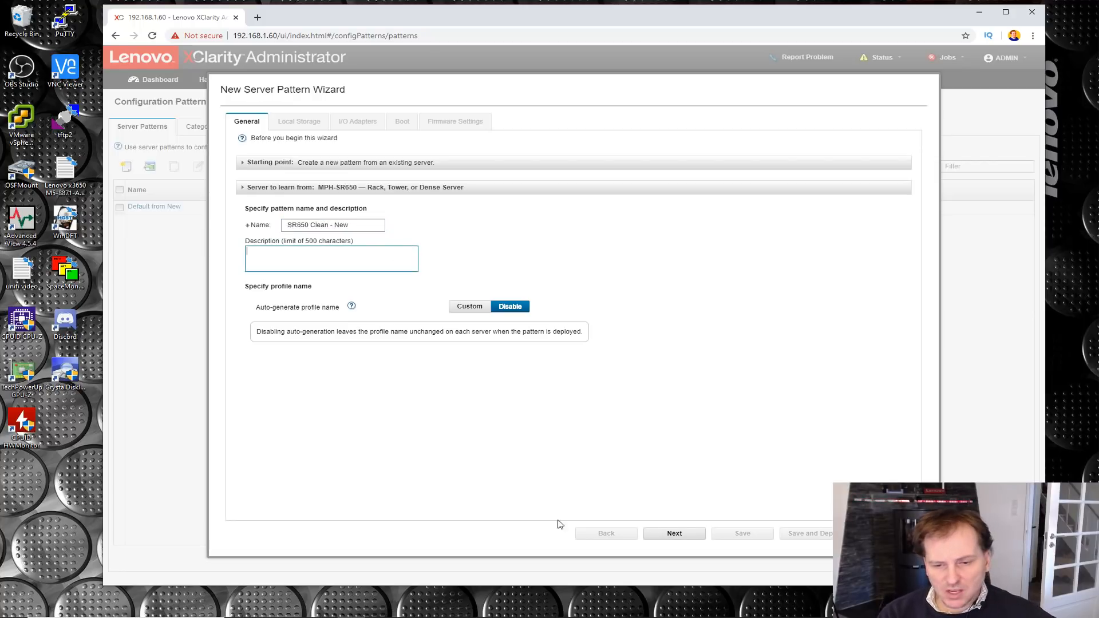
{"action": "left_click", "coordinate": [673, 533]}
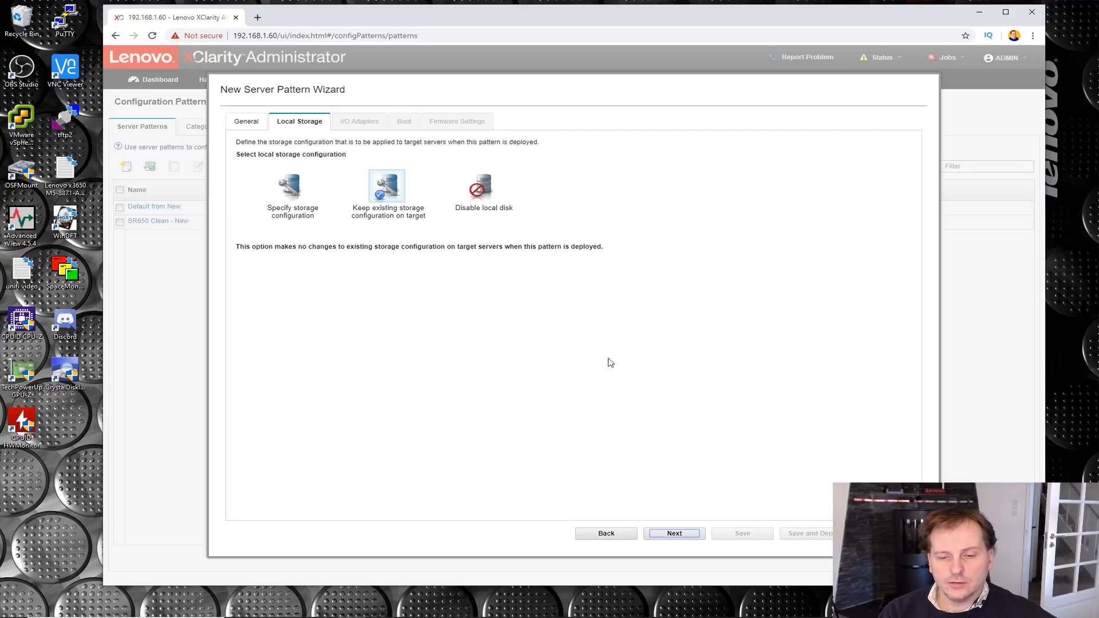
- Accept the existing storage, learned I/O adapter and UEFI Only boot settings, checking the boot order, SAN boot and Wake on LAN options
{"action": "left_click", "coordinate": [674, 534]}
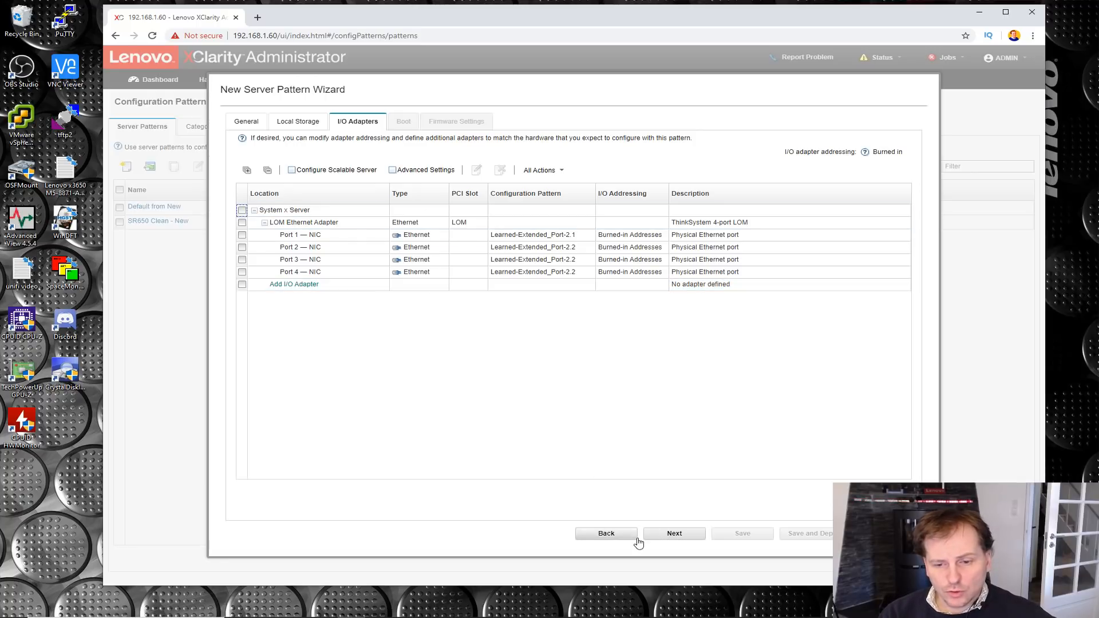
{"action": "left_click", "coordinate": [668, 534]}
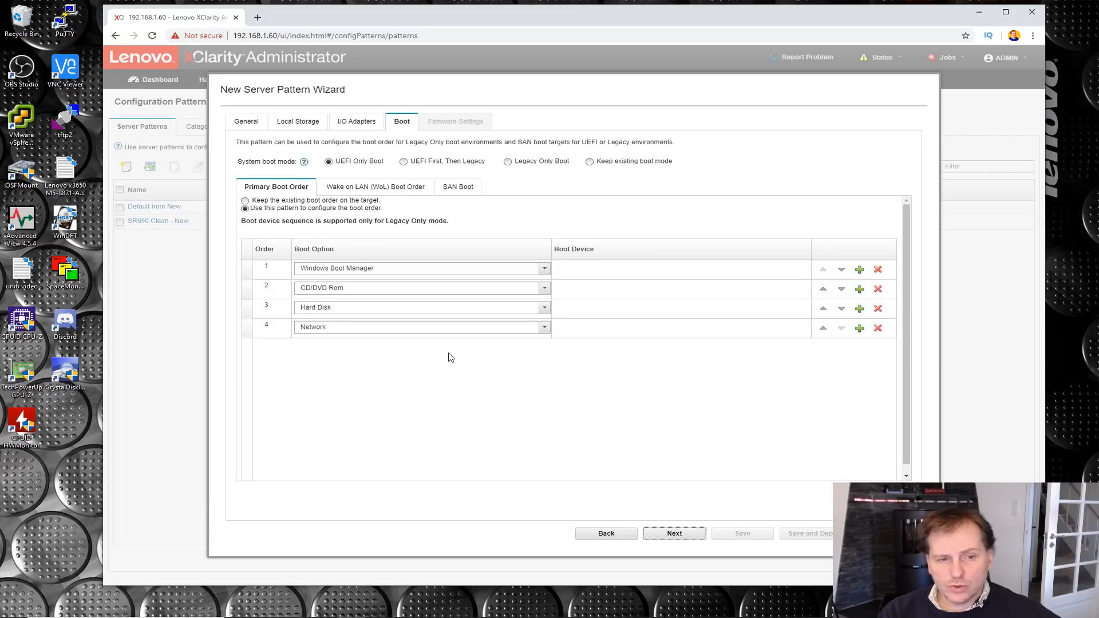
{"action": "left_click", "coordinate": [545, 270]}
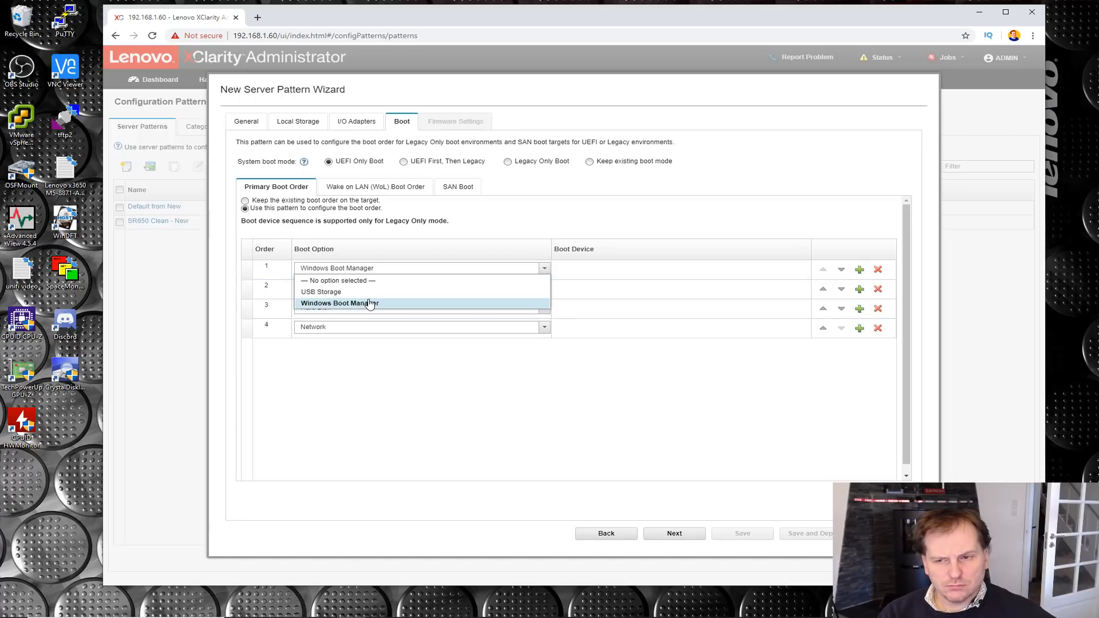
{"action": "left_click", "coordinate": [469, 440]}
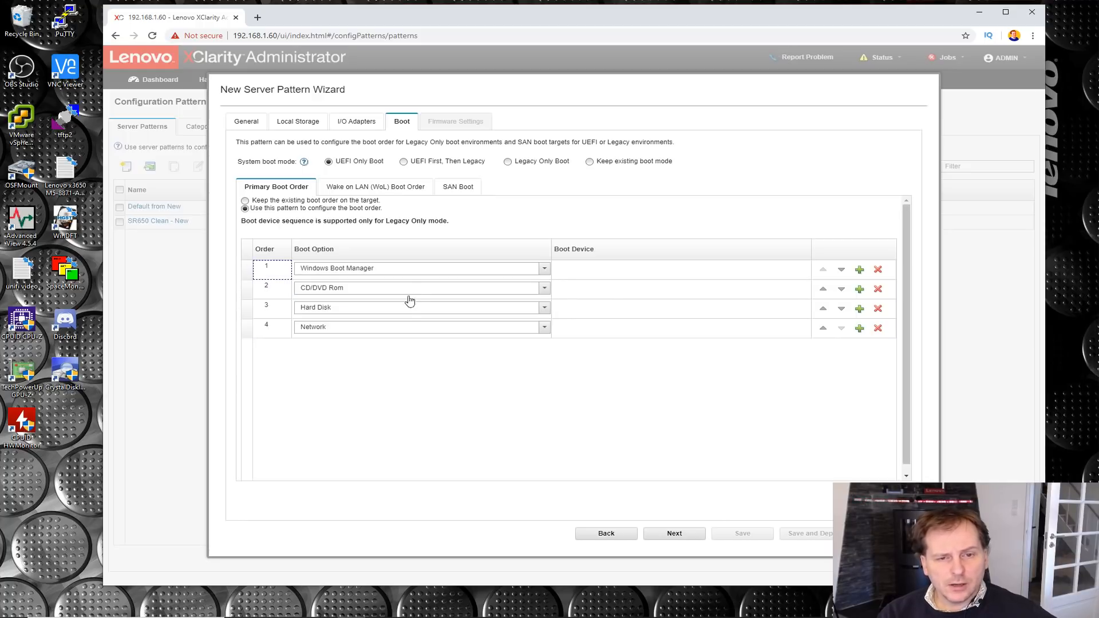
{"action": "left_click", "coordinate": [458, 188]}
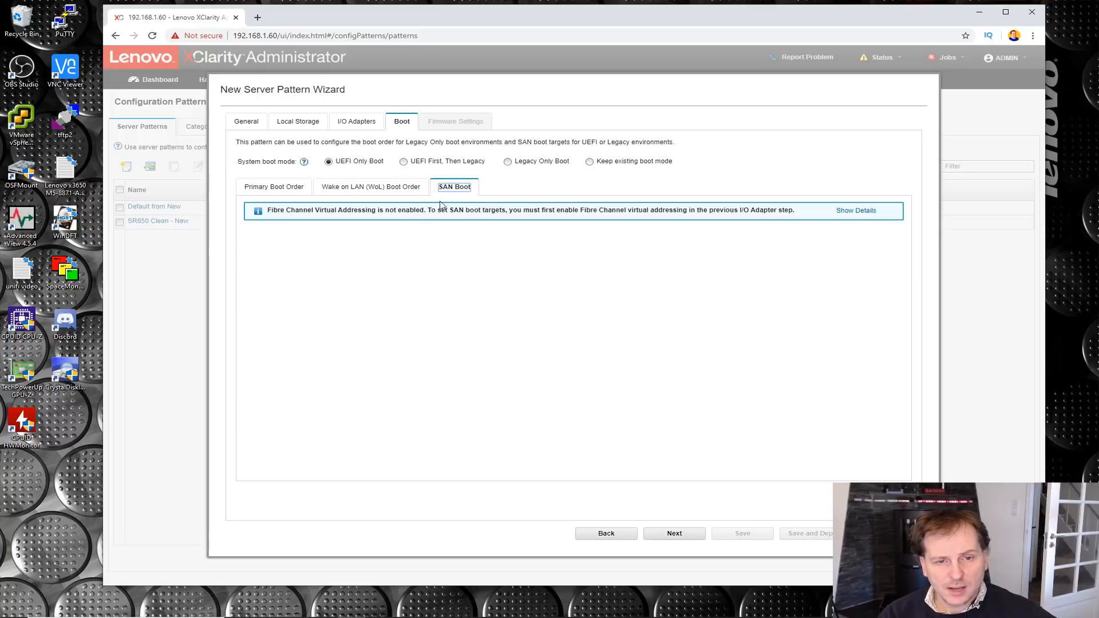
{"action": "left_click", "coordinate": [352, 193]}
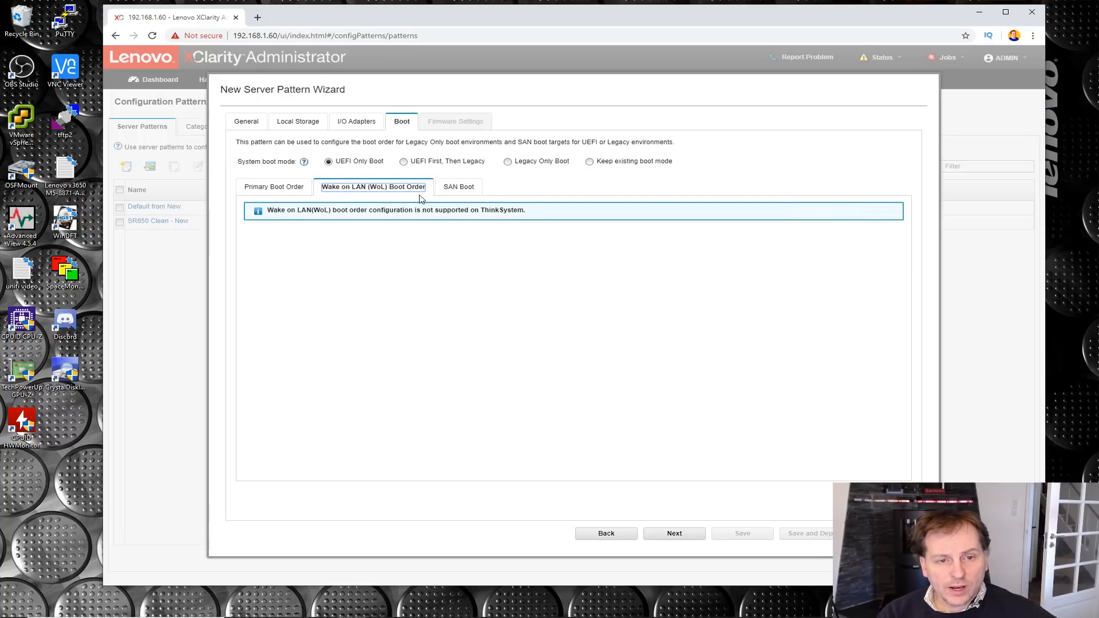
{"action": "left_click", "coordinate": [270, 190]}
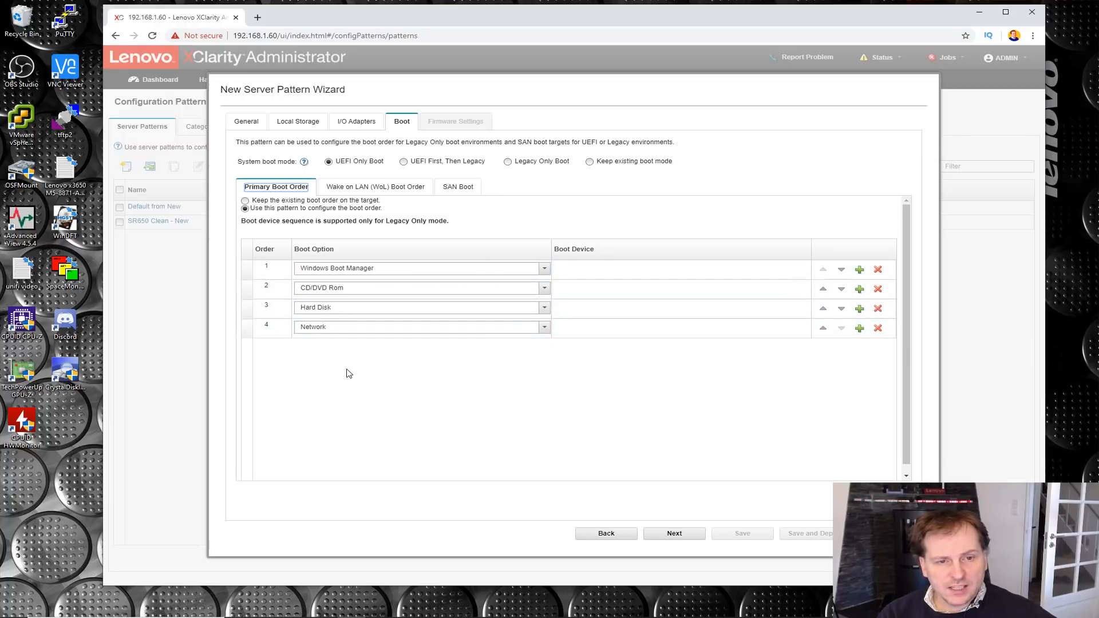
{"action": "left_click", "coordinate": [678, 536]}
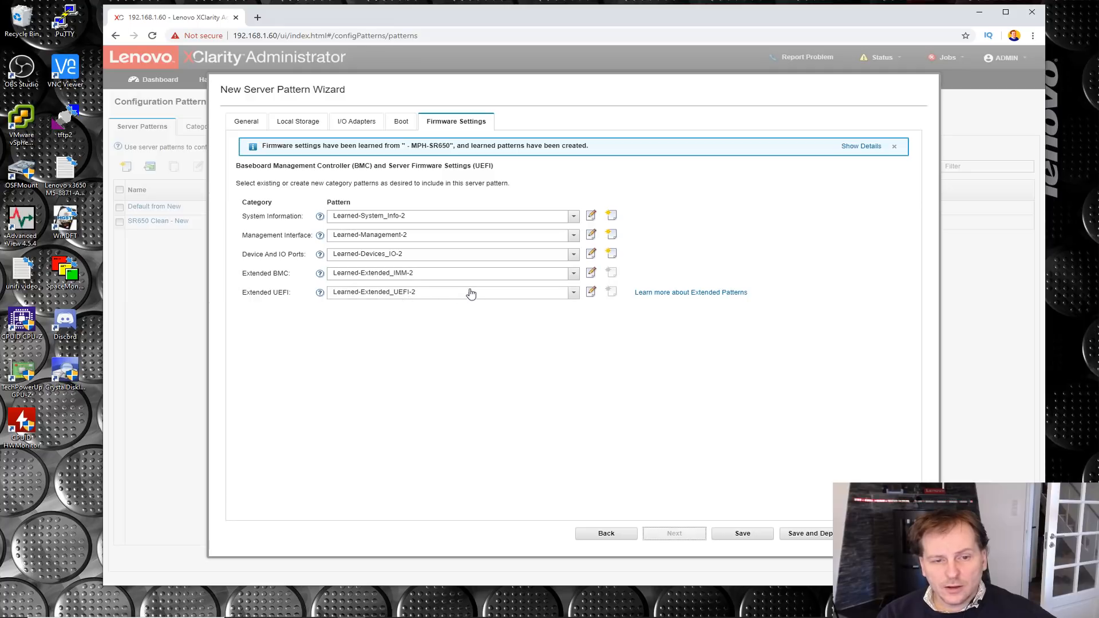
- Keep Learned-Extended_UEFI-2 as the Extended UEFI pattern in the firmware settings and save the server pattern
{"action": "left_click", "coordinate": [575, 295]}
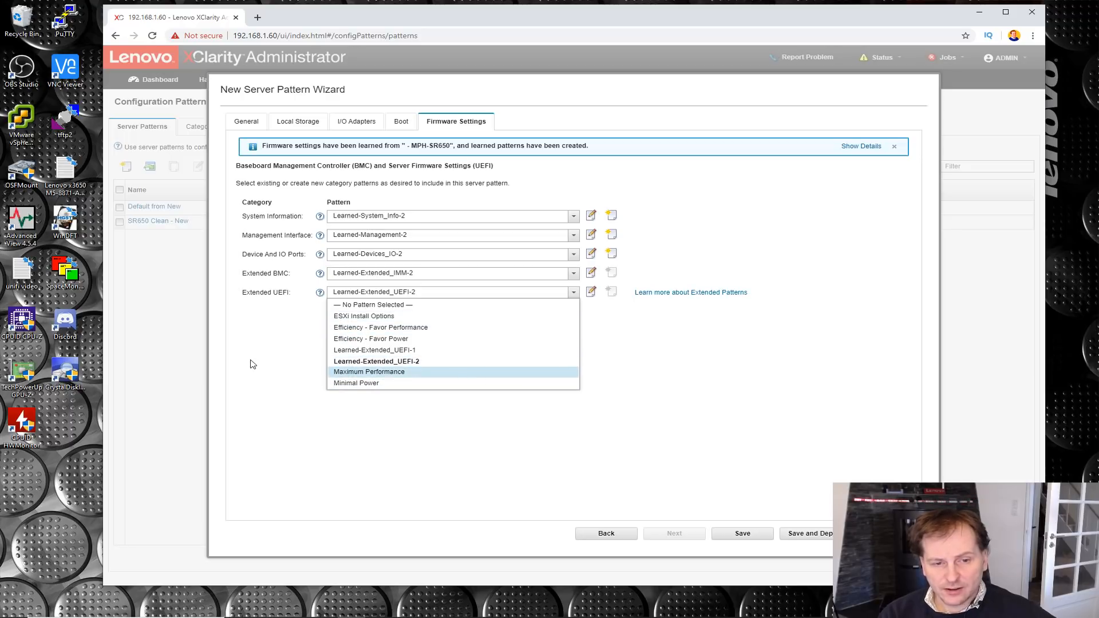
{"action": "left_click", "coordinate": [359, 362]}
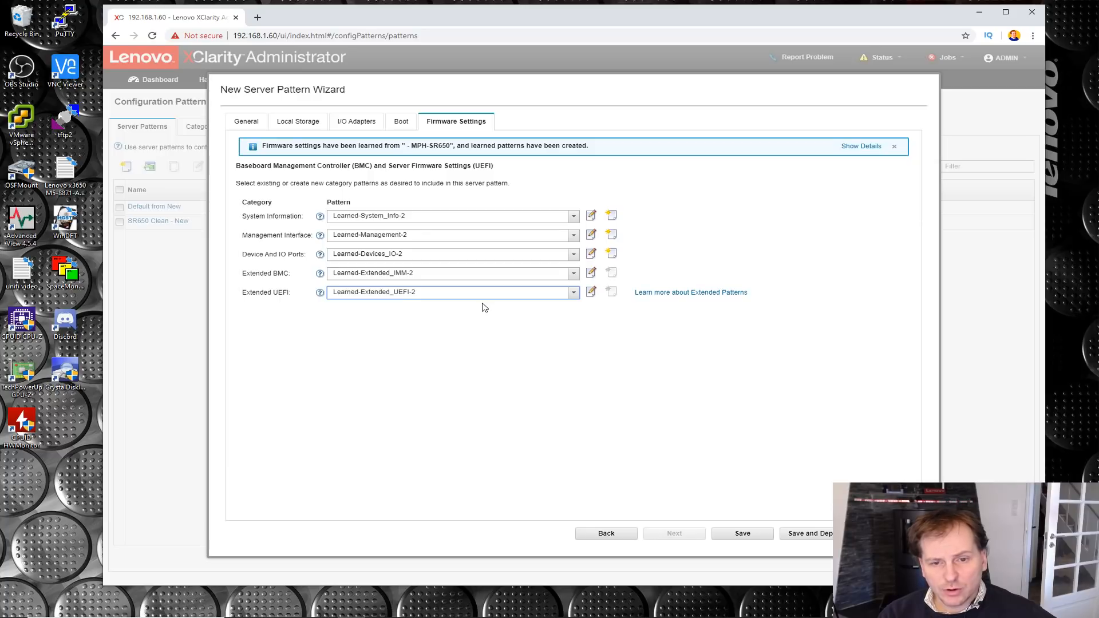
{"action": "left_click", "coordinate": [742, 536]}
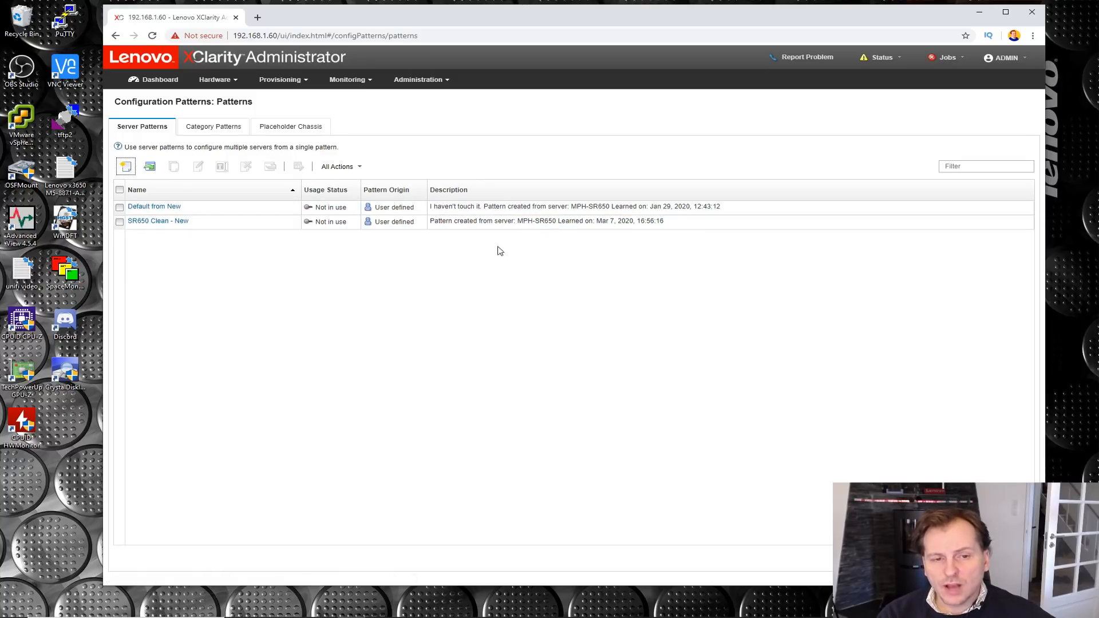
- Open the SR650 Clean - New pattern's details and examine its Extended UEFI processor settings, especially Intel Virtualization Technology
{"action": "left_click", "coordinate": [133, 224]}
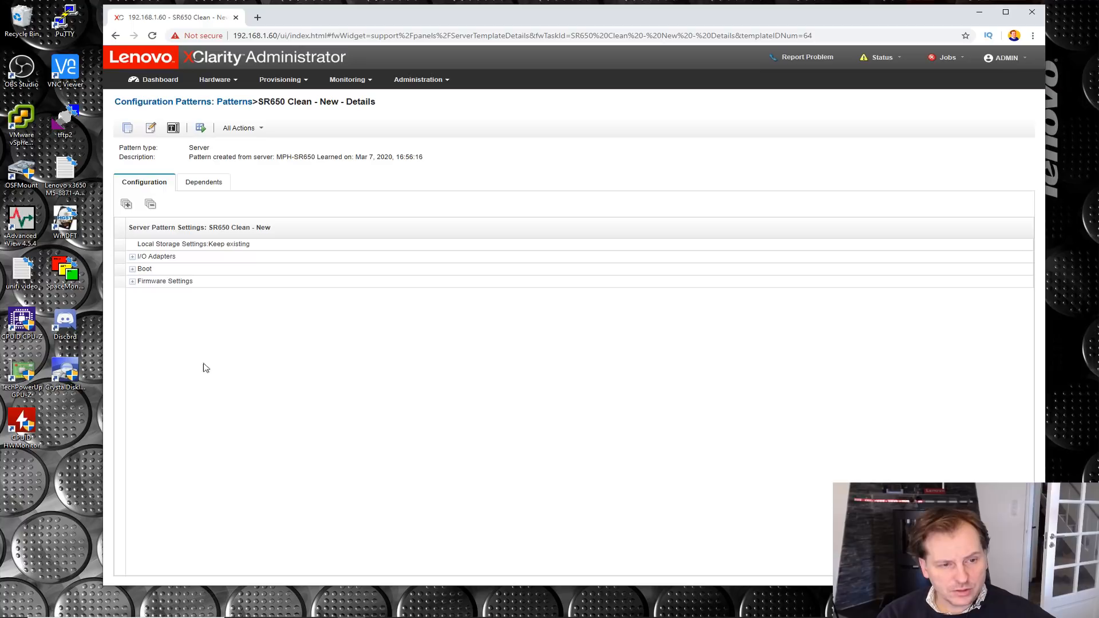
{"action": "left_click", "coordinate": [132, 282]}
{"action": "left_click", "coordinate": [143, 343]}
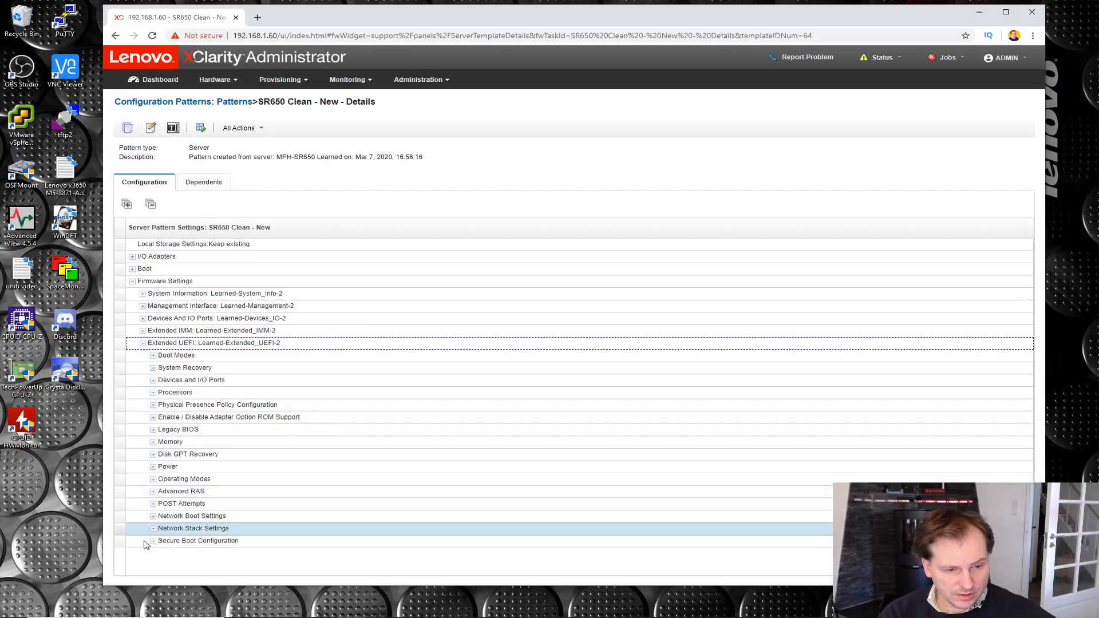
{"action": "left_click", "coordinate": [153, 393]}
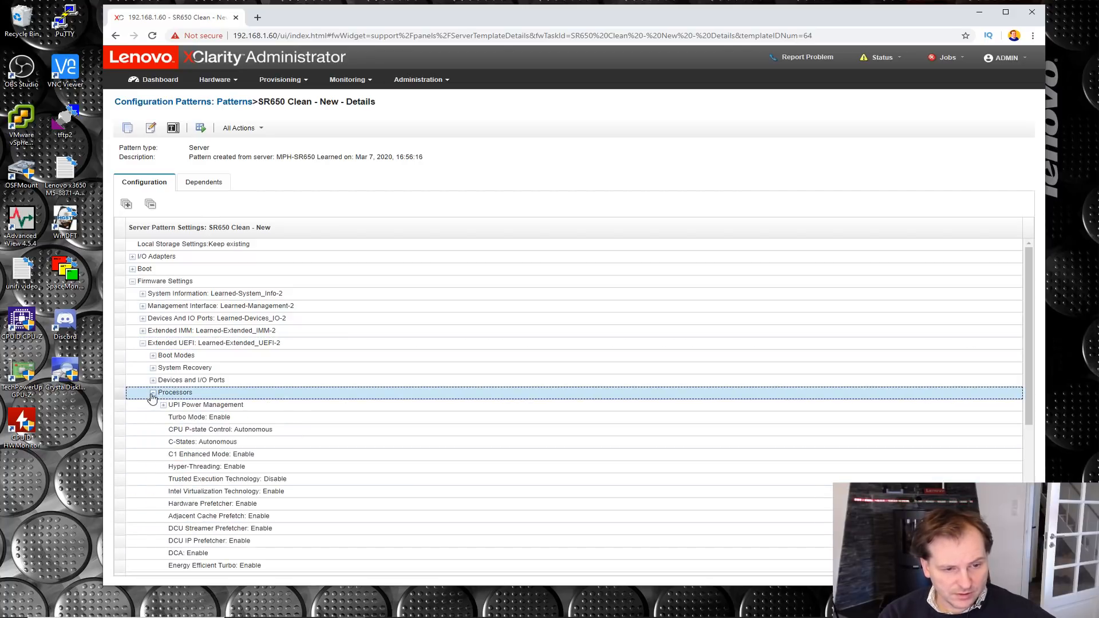
{"action": "scroll", "coordinate": [172, 421], "scroll_direction": "down", "scroll_amount": 3}
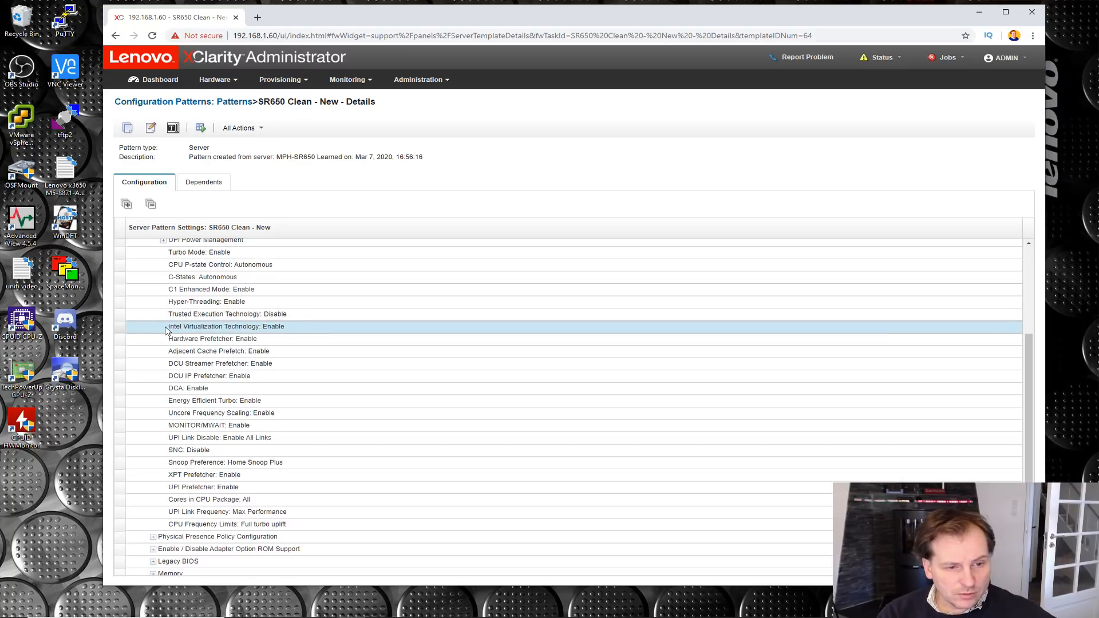
{"action": "left_click_drag", "start_coordinate": [169, 326], "coordinate": [295, 329]}
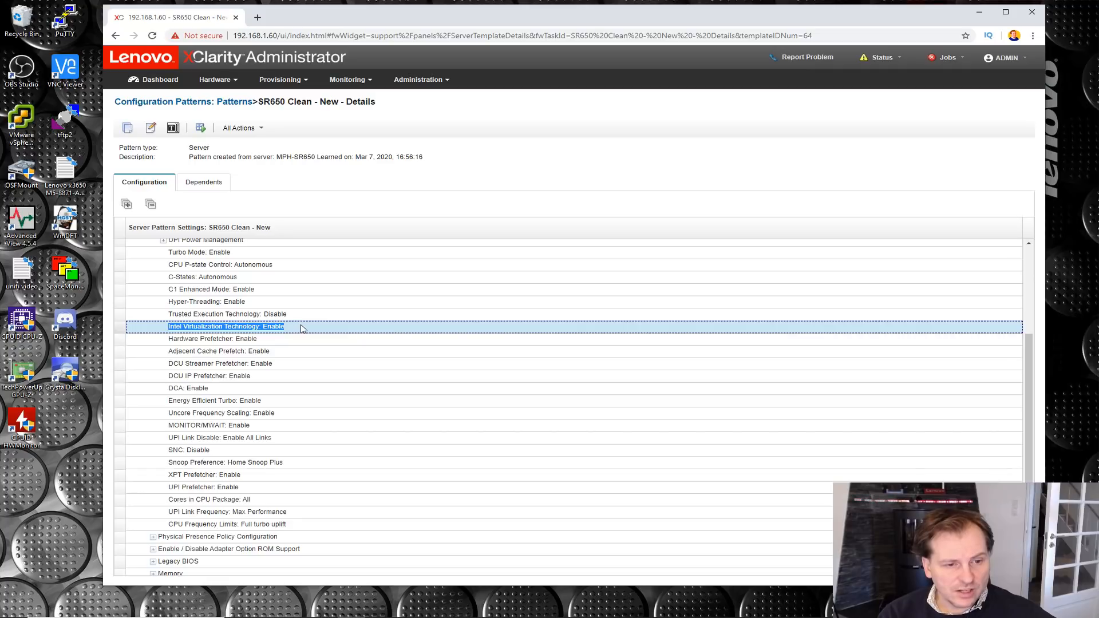
- Examine the Turbo Mode and Hyper-Threading entries in the pattern's Extended UEFI processor settings
{"action": "left_click_drag", "start_coordinate": [170, 253], "coordinate": [244, 254]}
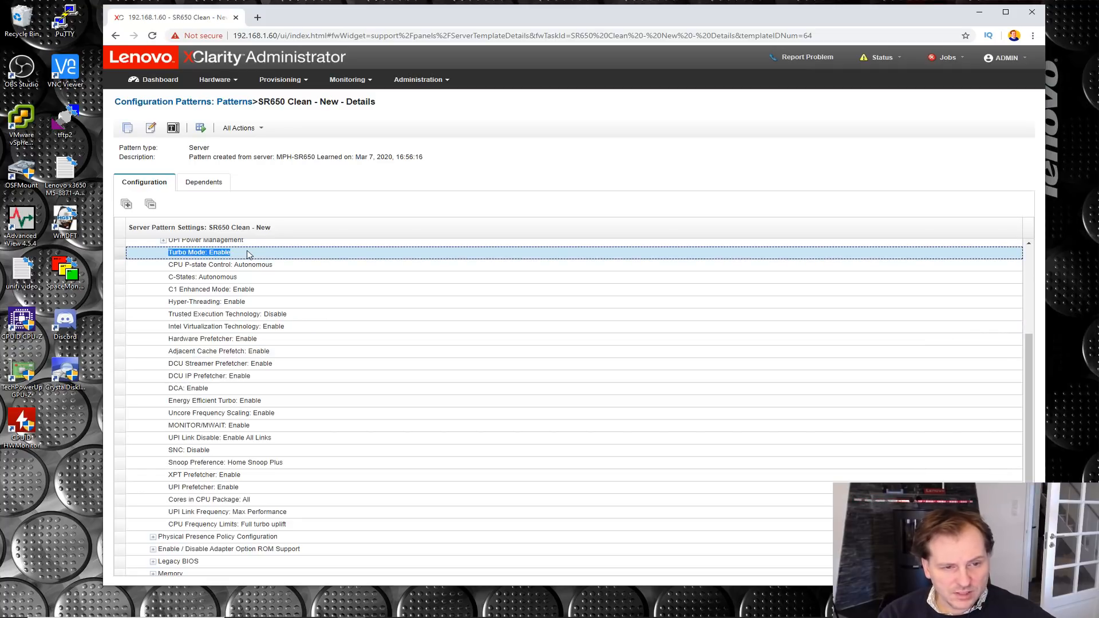
{"action": "left_click_drag", "start_coordinate": [170, 304], "coordinate": [265, 303]}
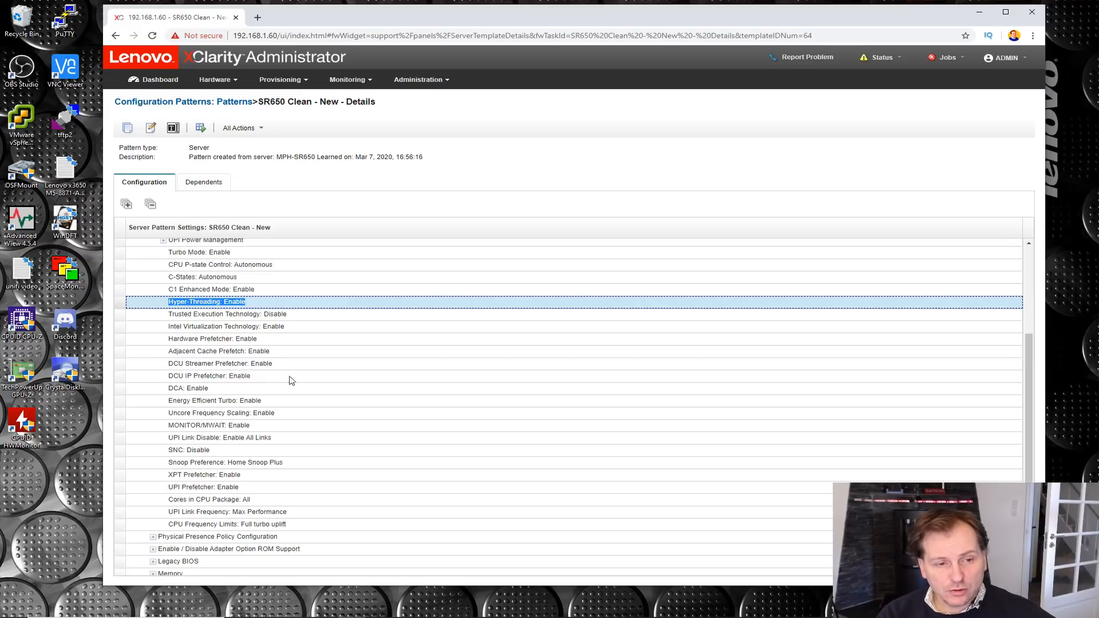
{"action": "scroll", "coordinate": [289, 380], "scroll_direction": "up", "scroll_amount": 3}
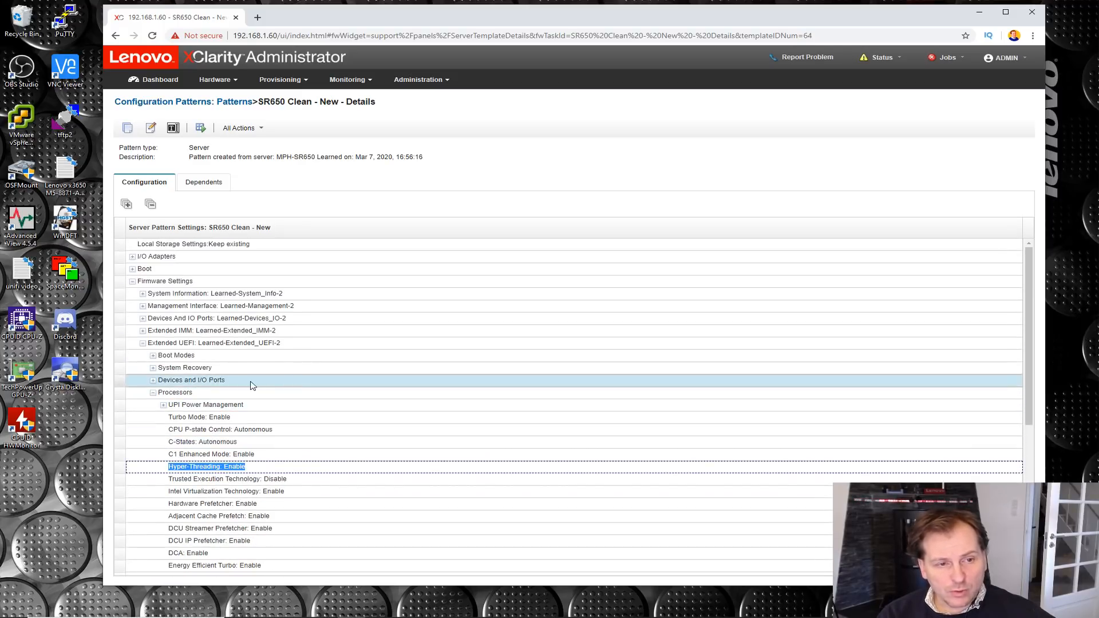
{"action": "scroll", "coordinate": [250, 385], "scroll_direction": "down", "scroll_amount": 2}
{"action": "scroll", "coordinate": [250, 385], "scroll_direction": "up", "scroll_amount": 1}
{"action": "scroll", "coordinate": [250, 383], "scroll_direction": "up", "scroll_amount": 1}
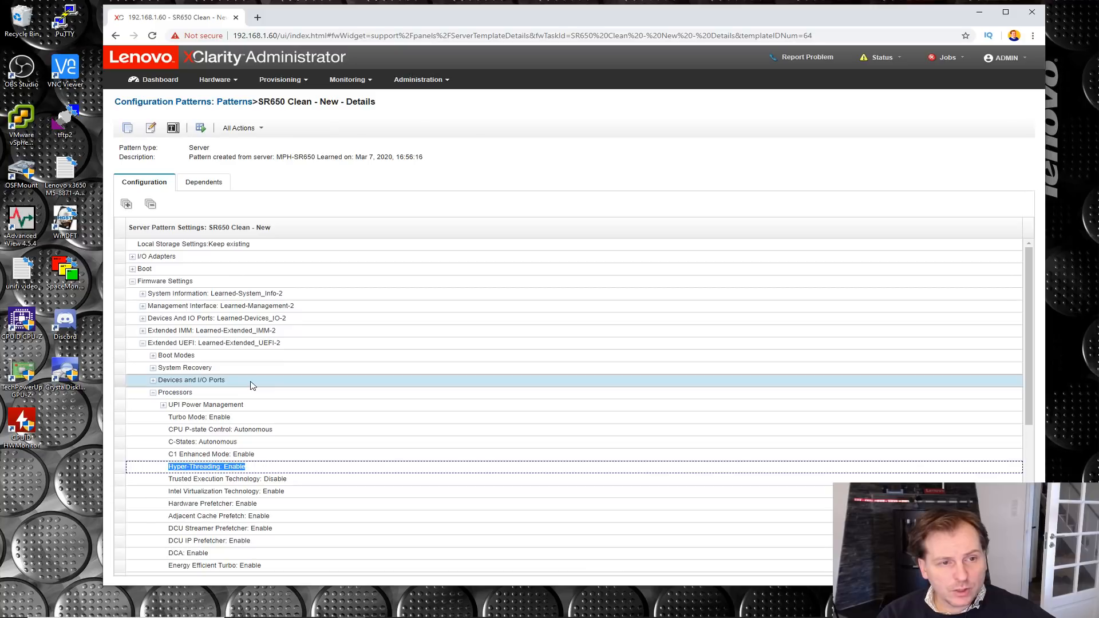
- Edit the SR650 Clean - New server pattern and open its Learned-Extended_UEFI-2 pattern for editing from the firmware settings
{"action": "left_click", "coordinate": [234, 102]}
{"action": "left_click", "coordinate": [119, 223]}
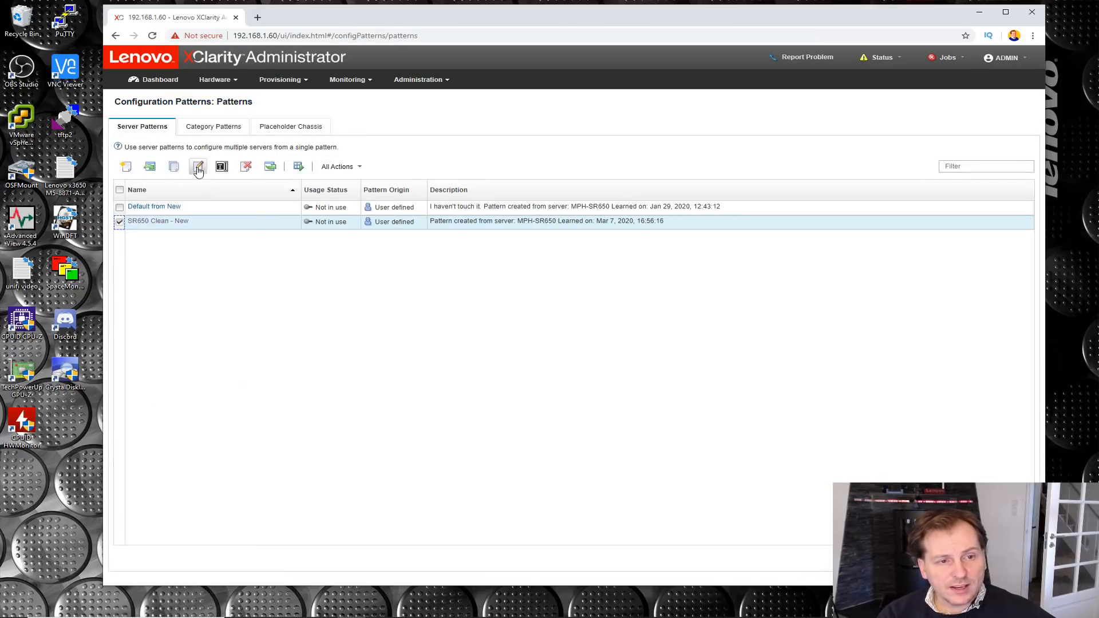
{"action": "left_click", "coordinate": [200, 167]}
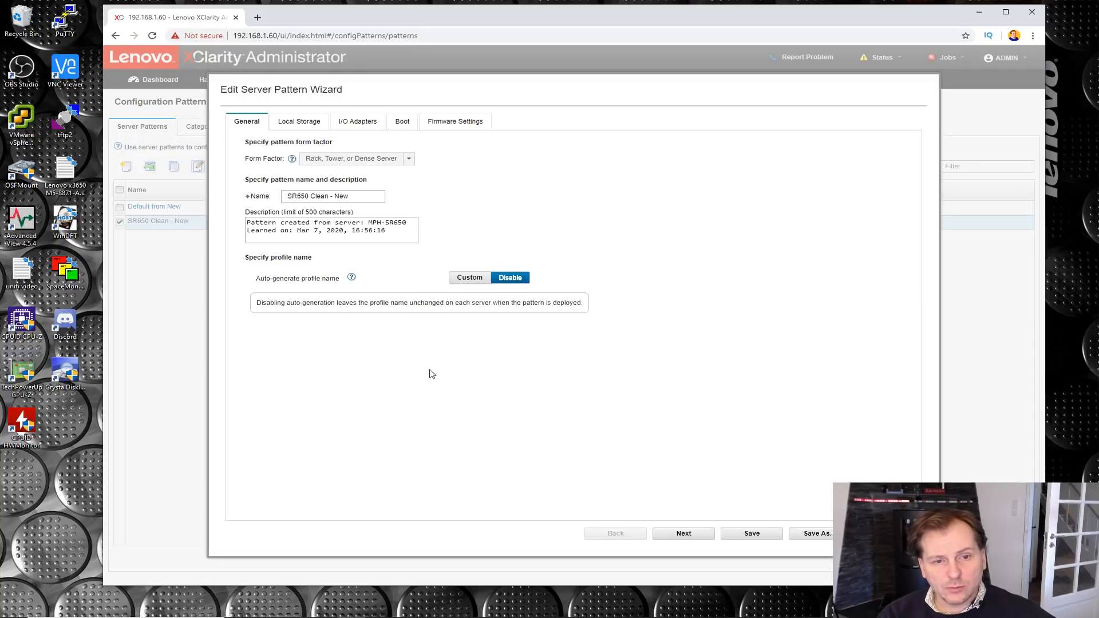
{"action": "left_click", "coordinate": [302, 123]}
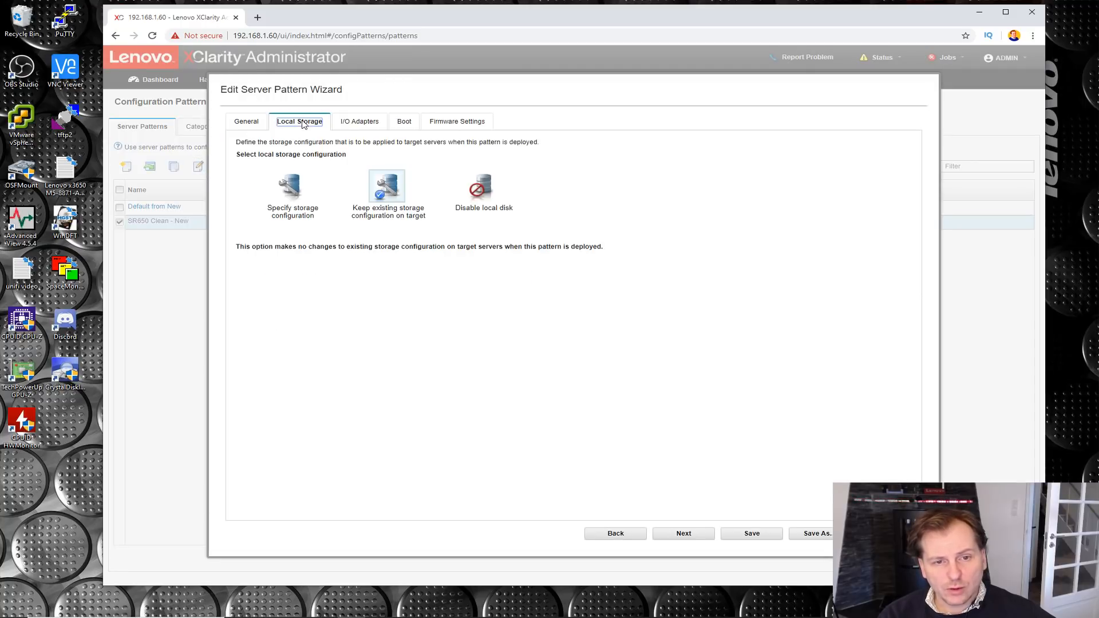
{"action": "left_click", "coordinate": [444, 126]}
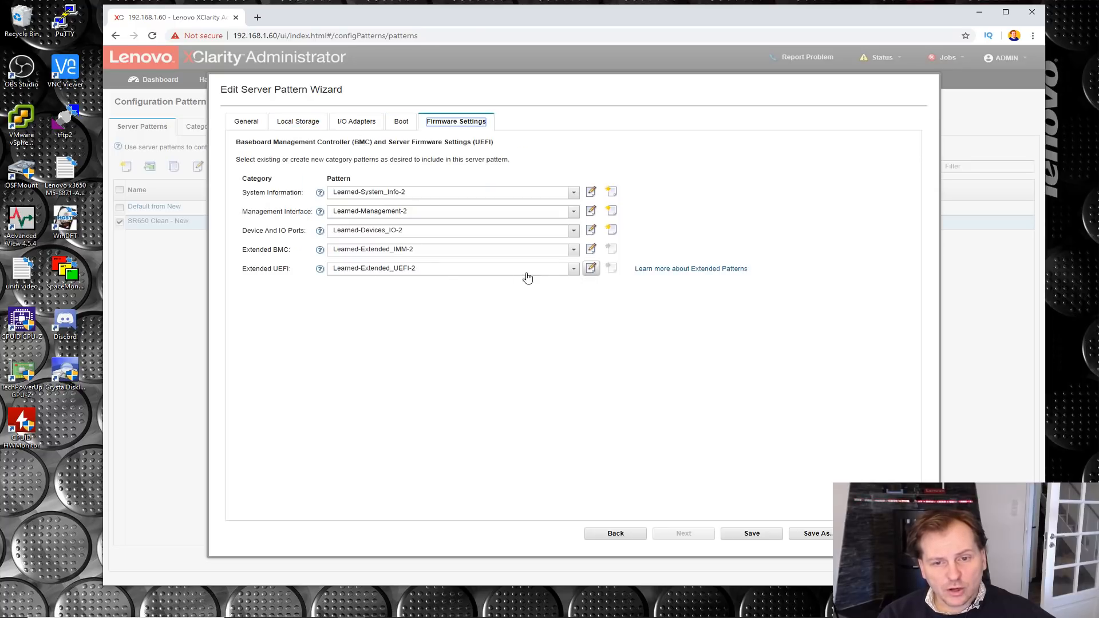
{"action": "left_click", "coordinate": [591, 268]}
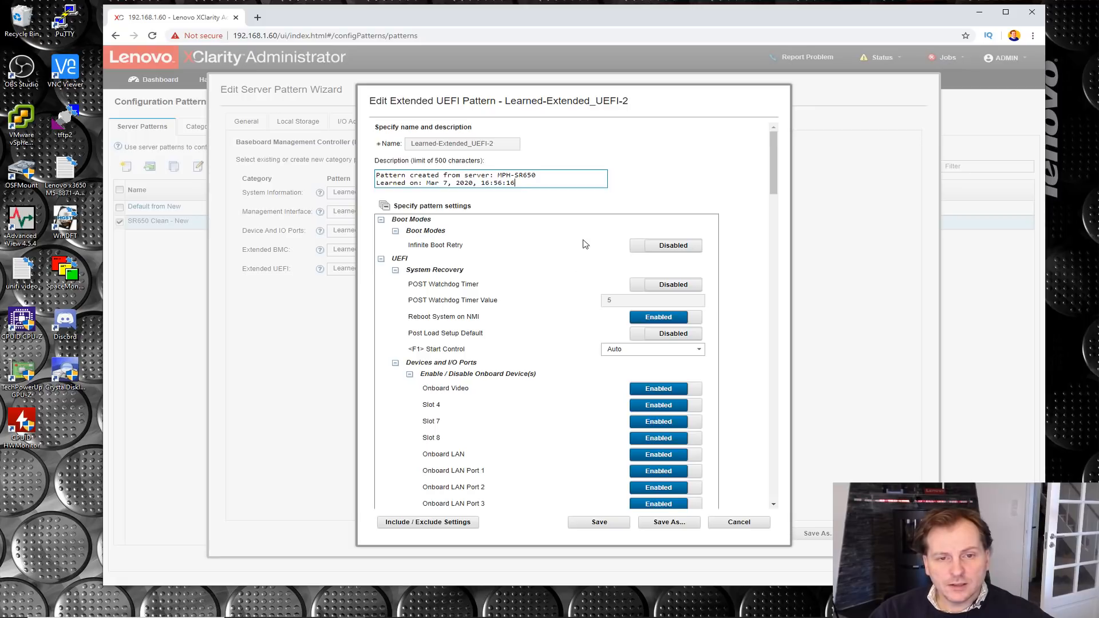
- Disable Hyper-Threading in the Extended UEFI pattern and save it as a new pattern named SR650 - Without Hyper-Threading
{"action": "left_click_drag", "start_coordinate": [773, 146], "coordinate": [766, 275]}
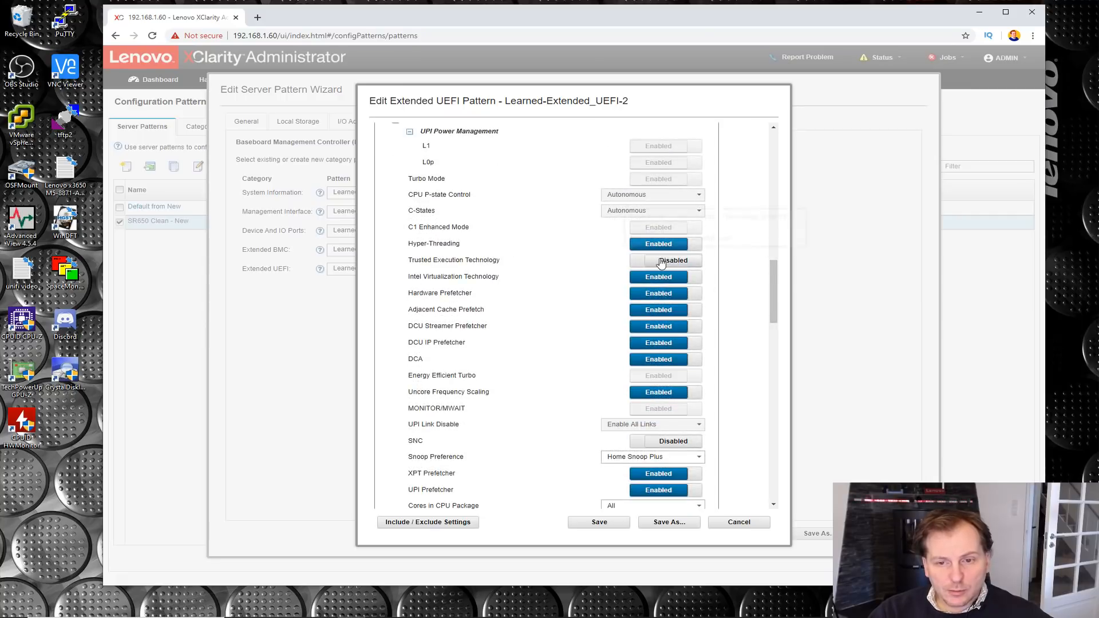
{"action": "left_click", "coordinate": [658, 246]}
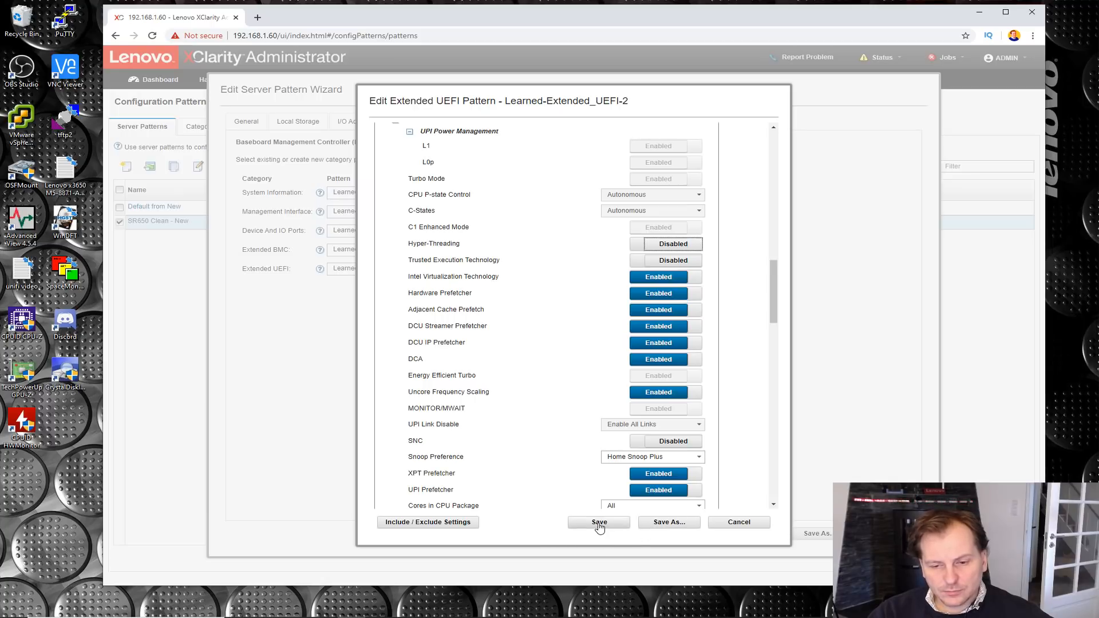
{"action": "left_click", "coordinate": [665, 523]}
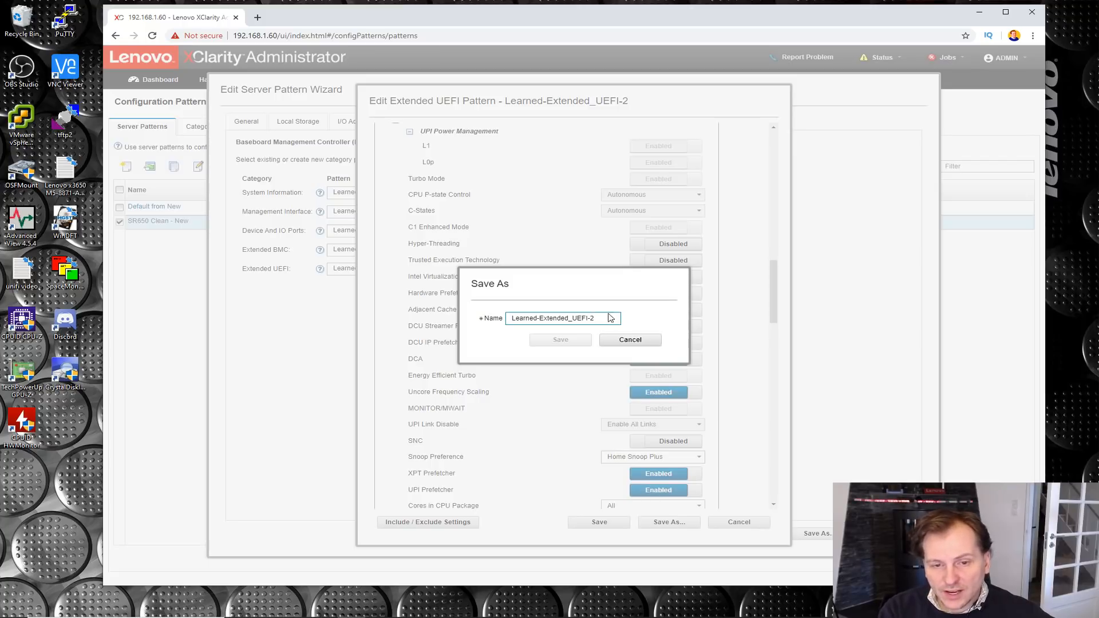
{"action": "key", "text": "ctrl+a"}
{"action": "type", "text": "SR650 - Without Hyper-Threading"}
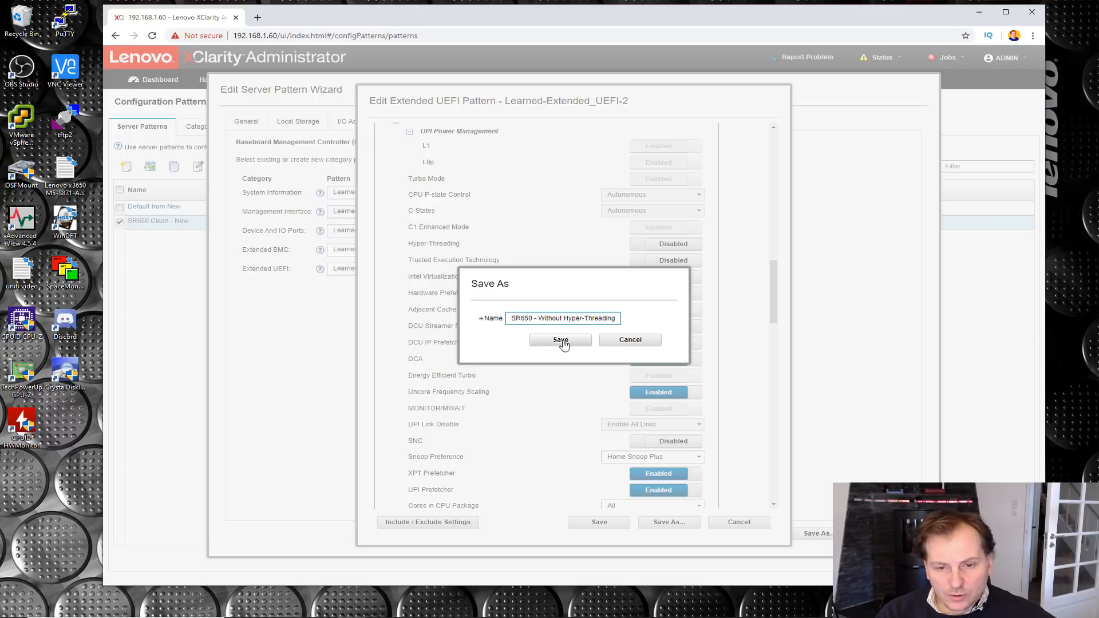
{"action": "left_click", "coordinate": [561, 340]}
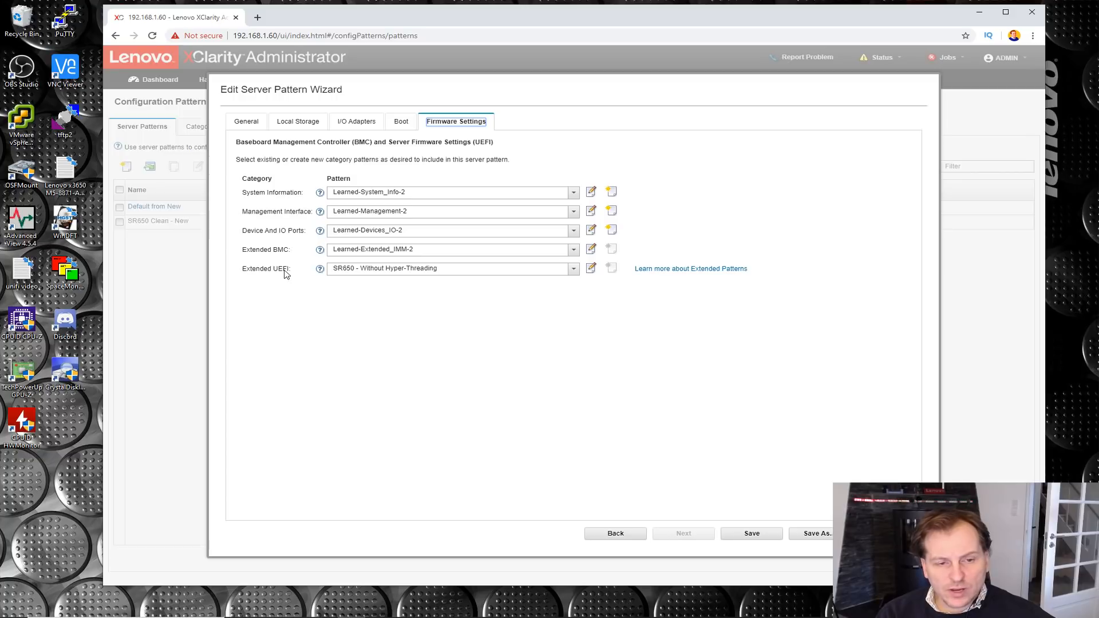
- Keep SR650 - Without Hyper-Threading as the Extended UEFI pattern and save the edited server pattern
{"action": "left_click", "coordinate": [573, 270]}
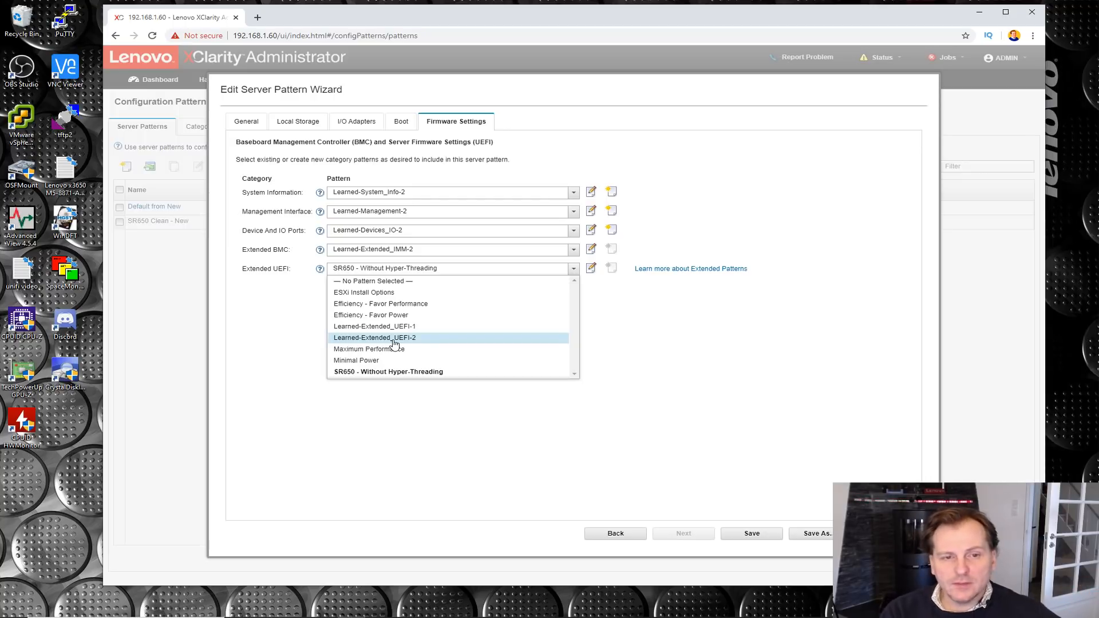
{"action": "left_click", "coordinate": [388, 373]}
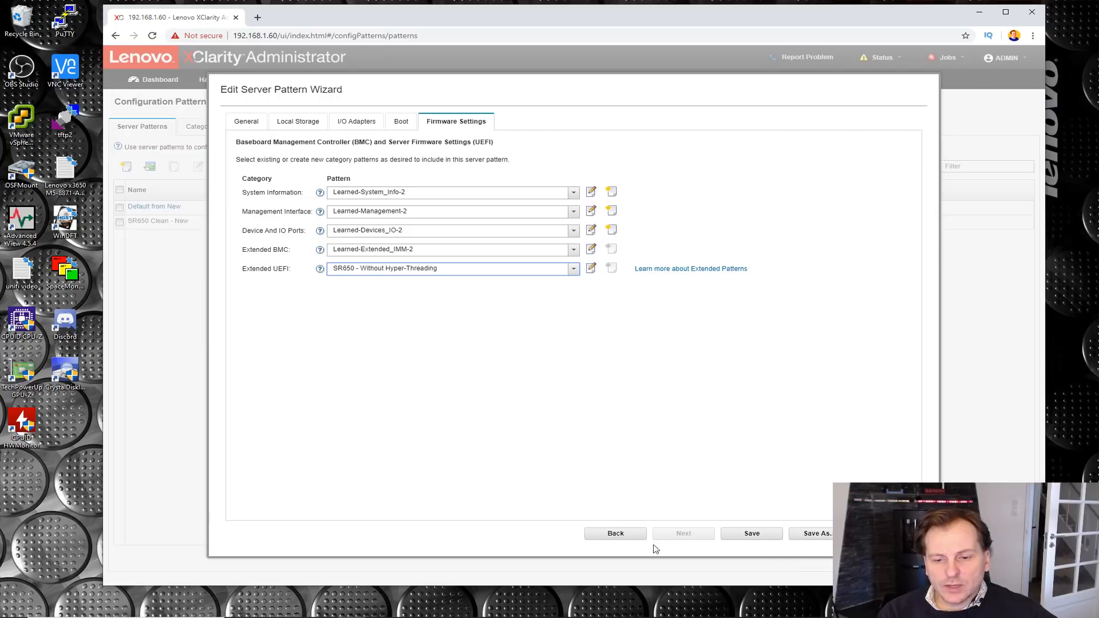
{"action": "left_click", "coordinate": [752, 534]}
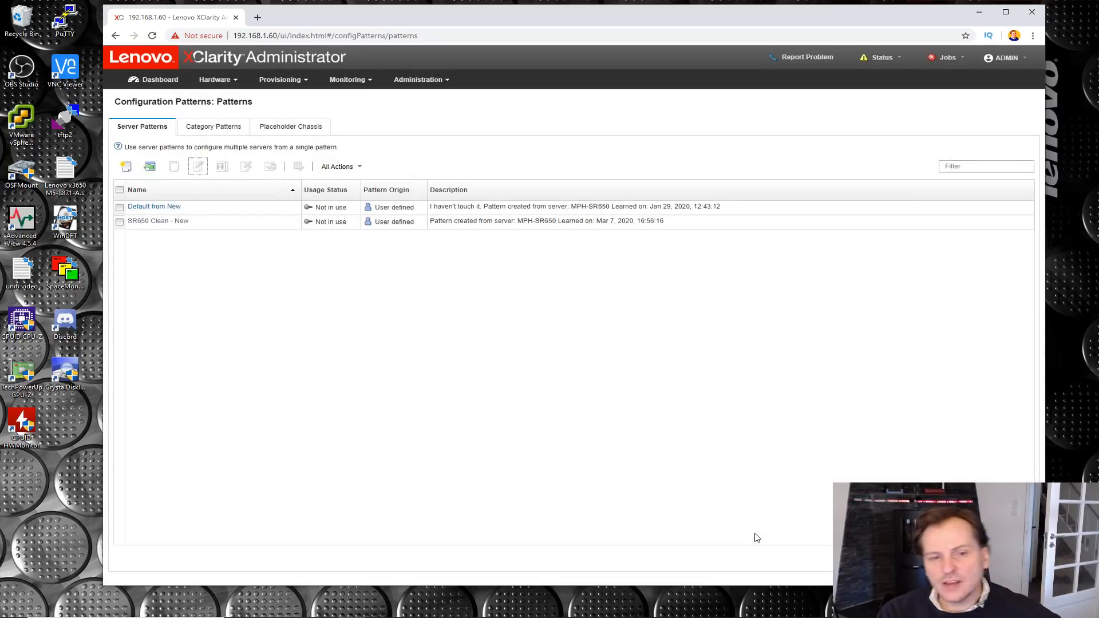
- Start deploying the SR650 Clean - New pattern and review the activation options, leaving Full activation selected
{"action": "left_click", "coordinate": [493, 232]}
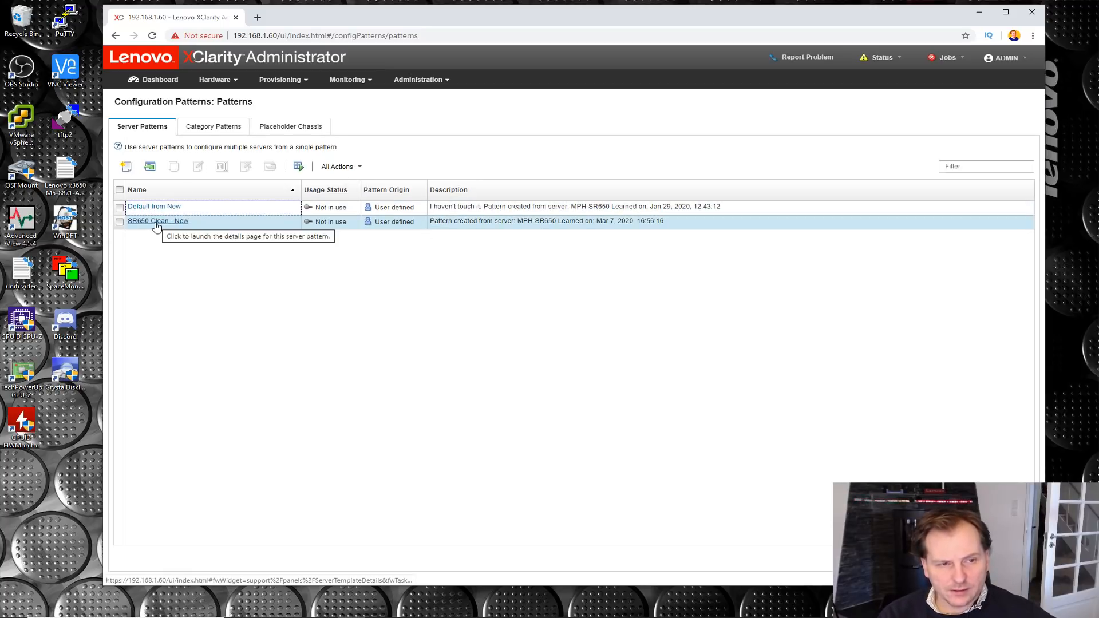
{"action": "left_click", "coordinate": [119, 223]}
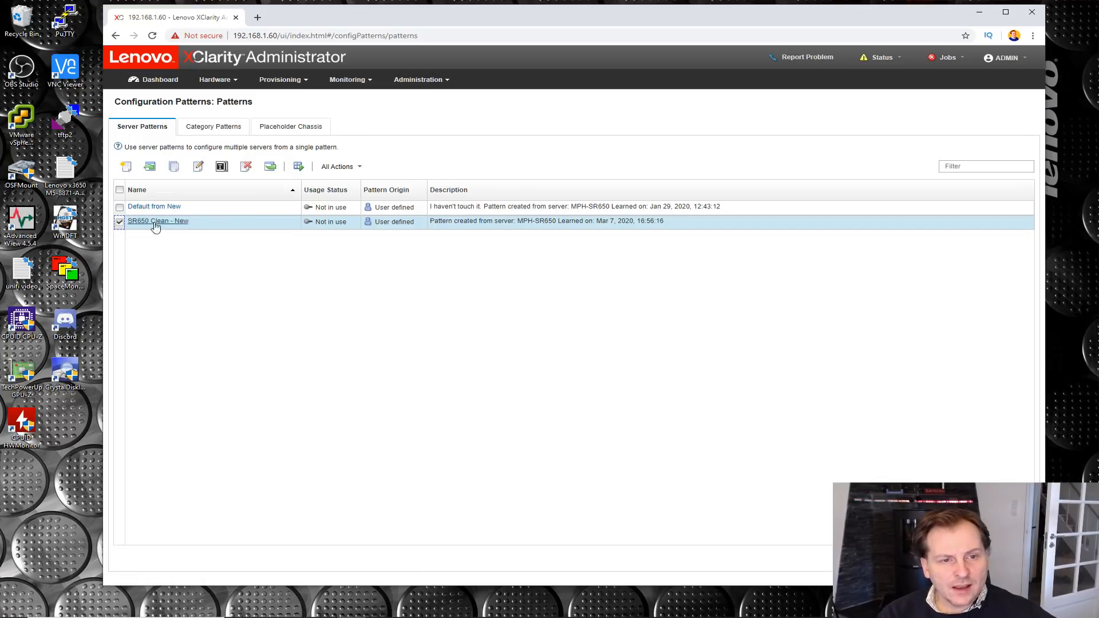
{"action": "left_click", "coordinate": [298, 166]}
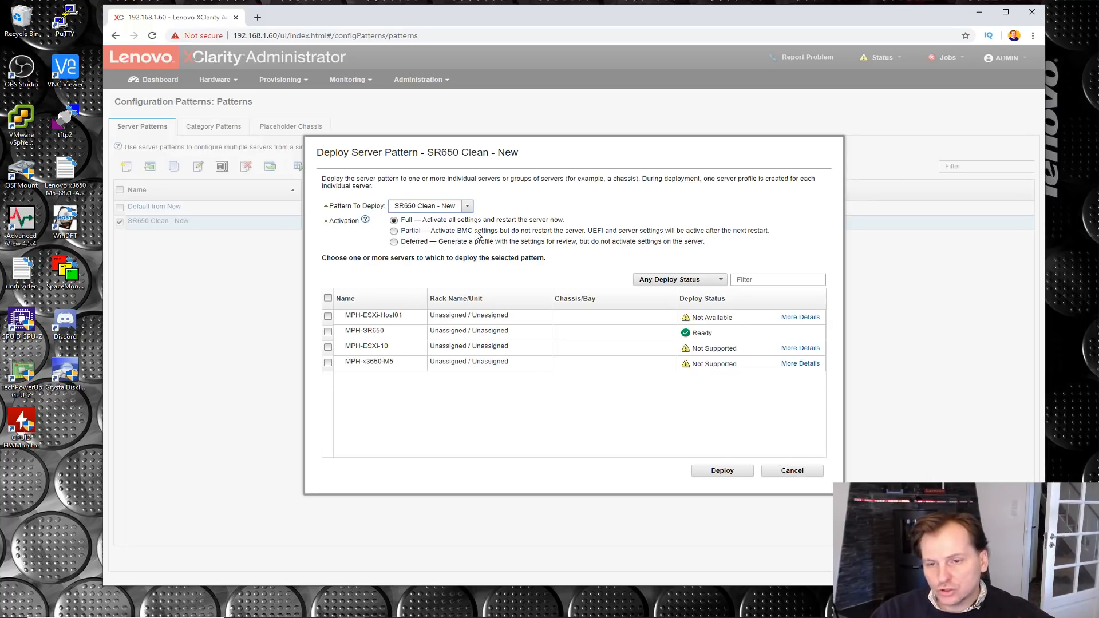
{"action": "left_click_drag", "start_coordinate": [768, 233], "coordinate": [595, 235]}
{"action": "left_click", "coordinate": [781, 233]}
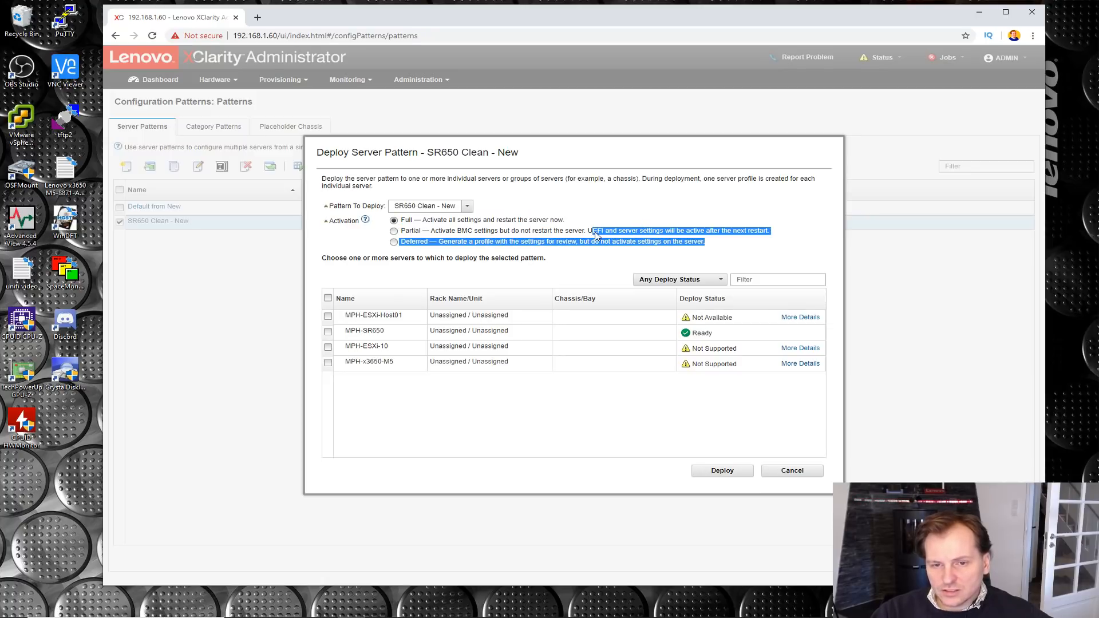
{"action": "left_click", "coordinate": [538, 250]}
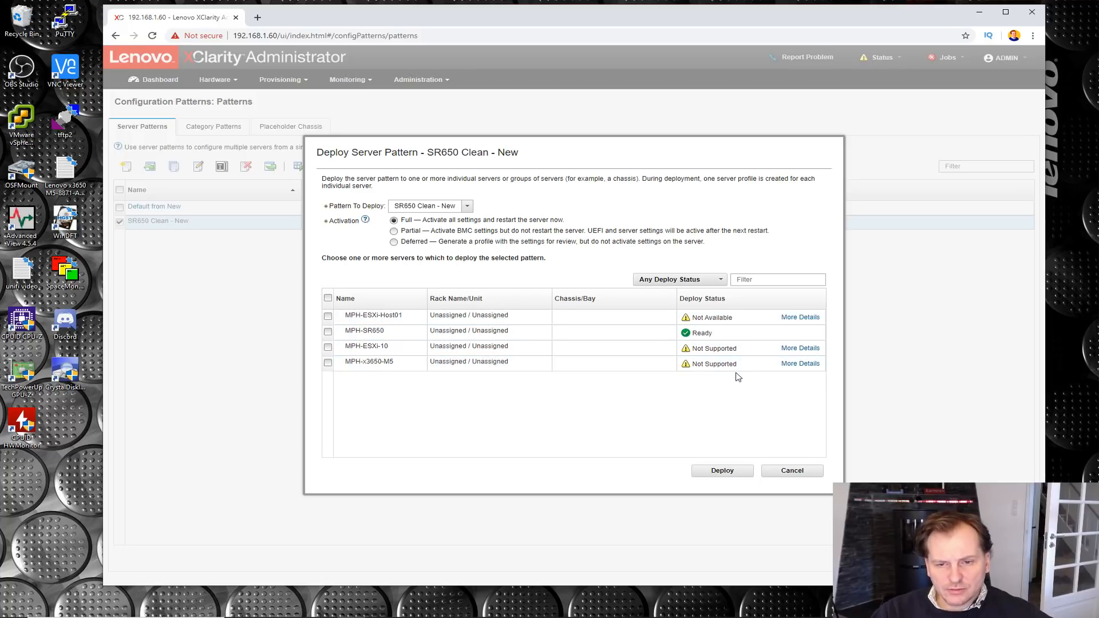
- Deploy the pattern to the MPH-SR650 server with full activation, accepting the server restart
{"action": "left_click", "coordinate": [328, 334]}
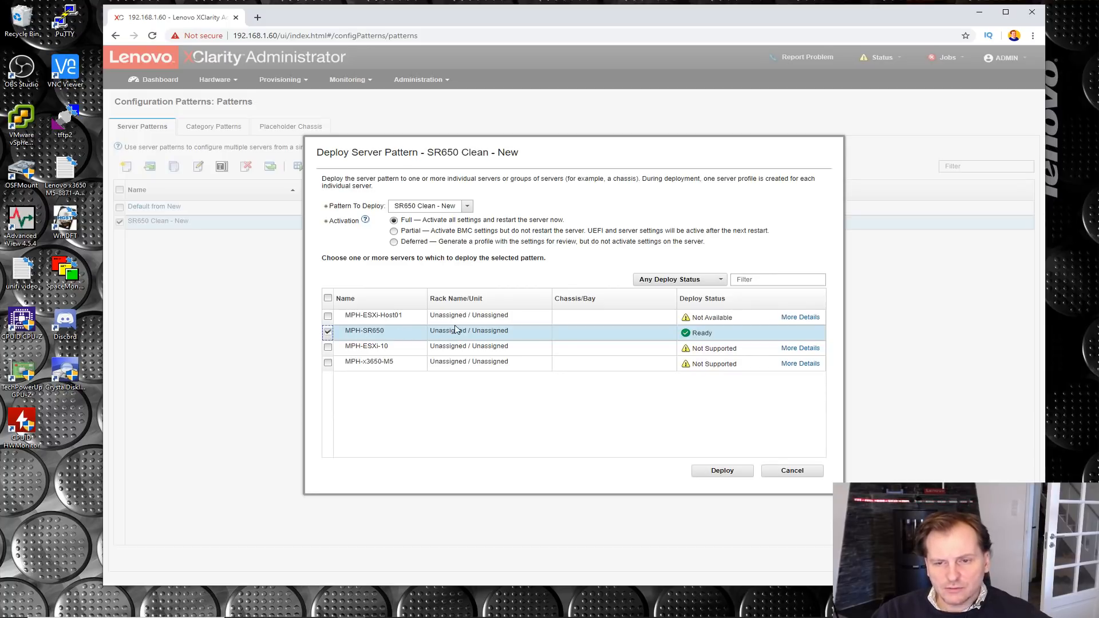
{"action": "left_click", "coordinate": [723, 475]}
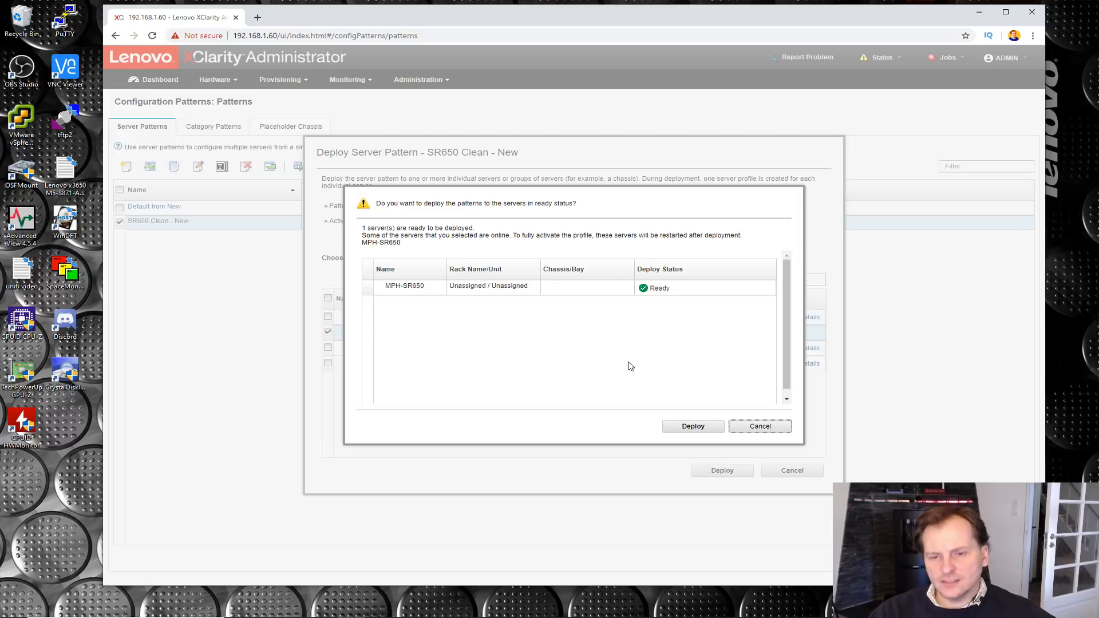
{"action": "left_click", "coordinate": [692, 431]}
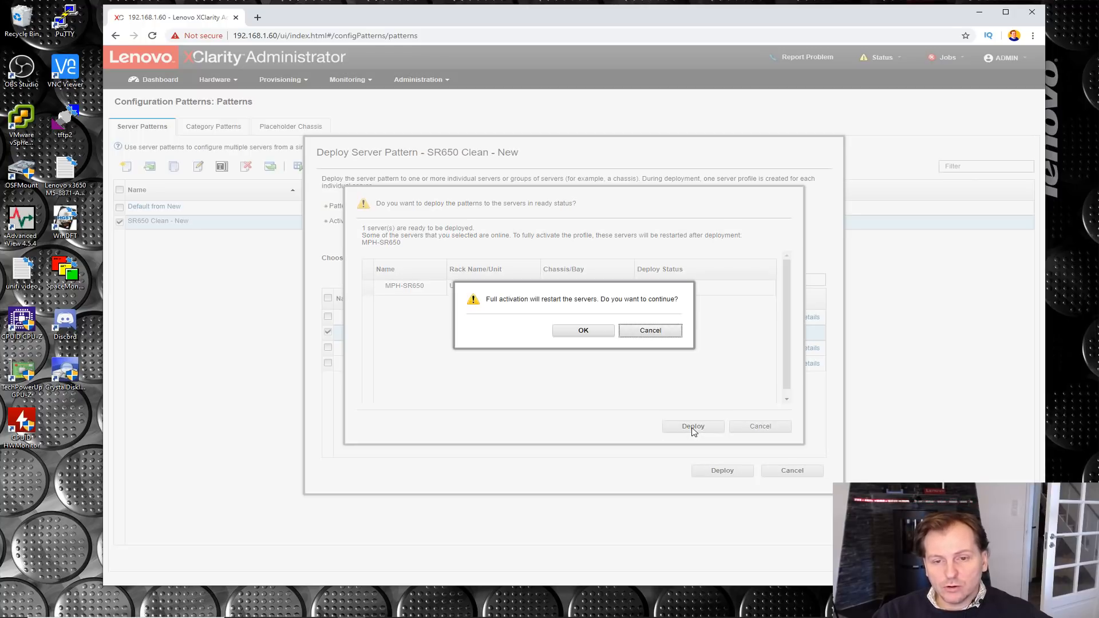
{"action": "left_click", "coordinate": [587, 333]}
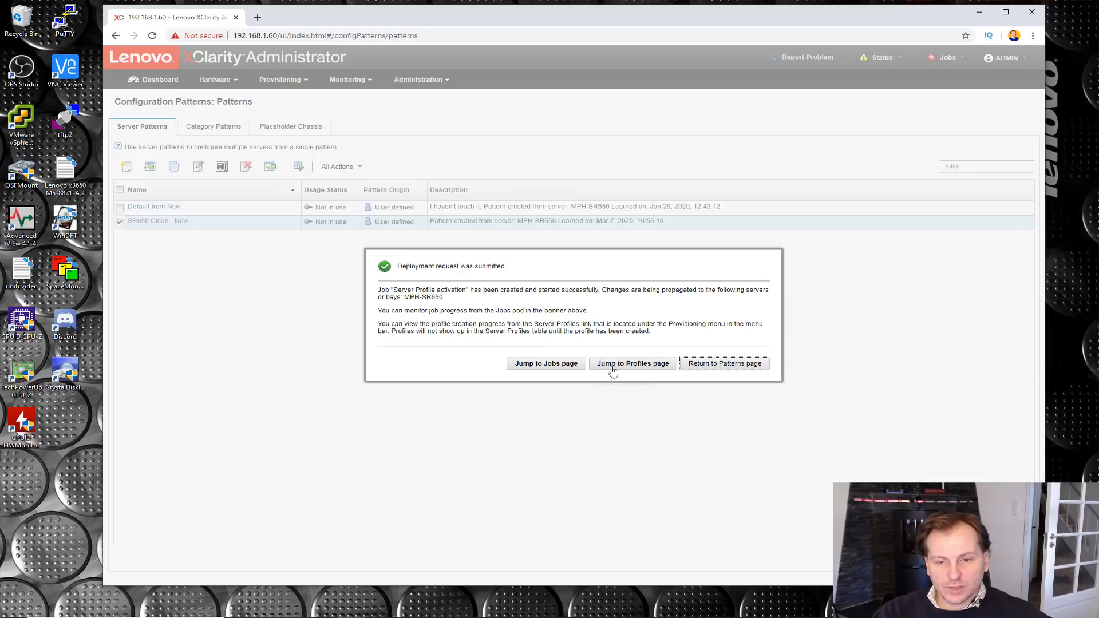
- Open the jobs list and examine the details of the Server Profile activation job for MPH-SR650
{"action": "left_click", "coordinate": [539, 365]}
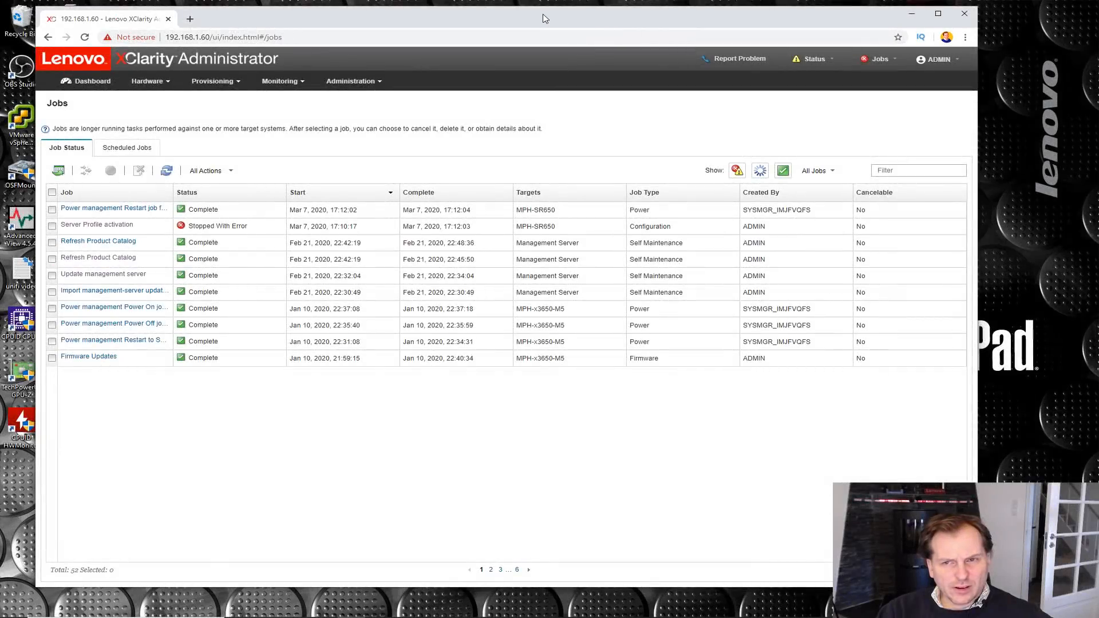
{"action": "left_click_drag", "start_coordinate": [597, 20], "coordinate": [698, 23]}
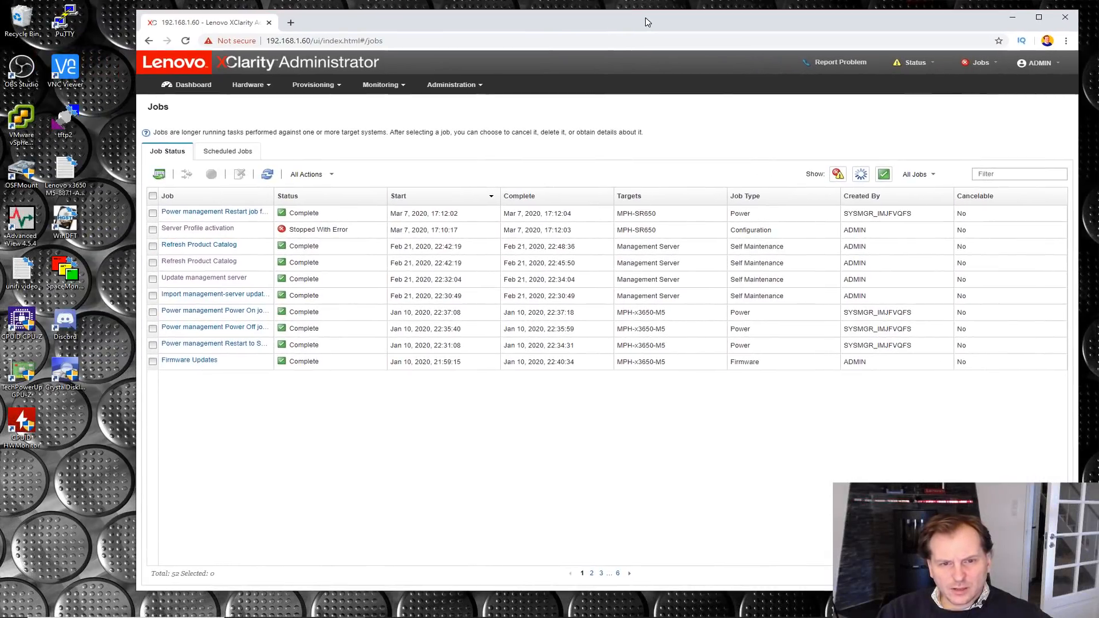
{"action": "left_click", "coordinate": [195, 229]}
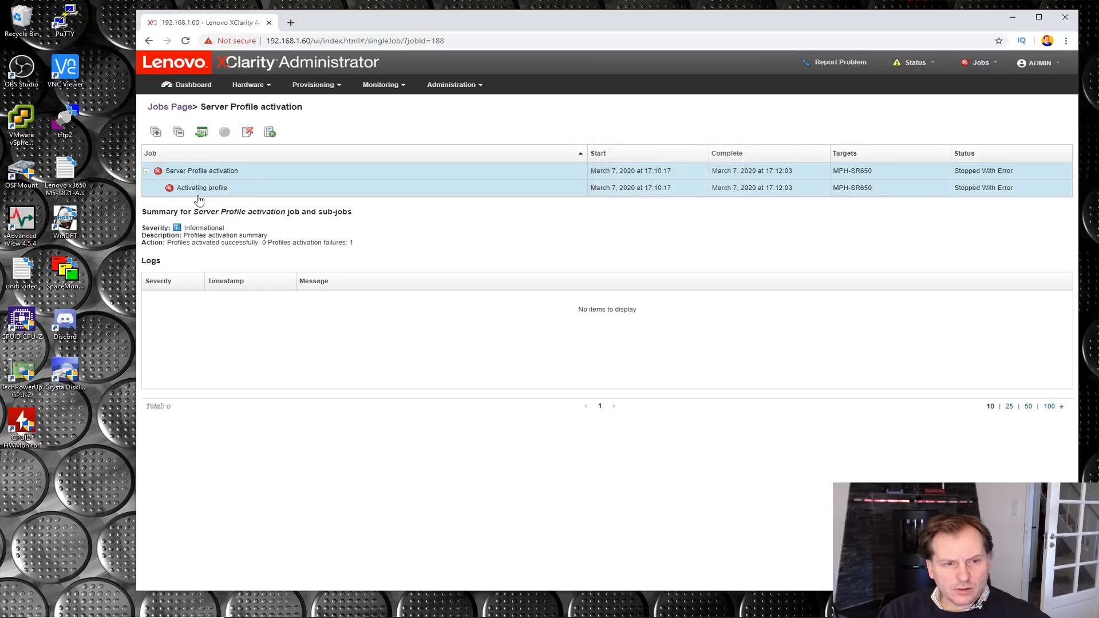
{"action": "mouse_move", "coordinate": [201, 195]}
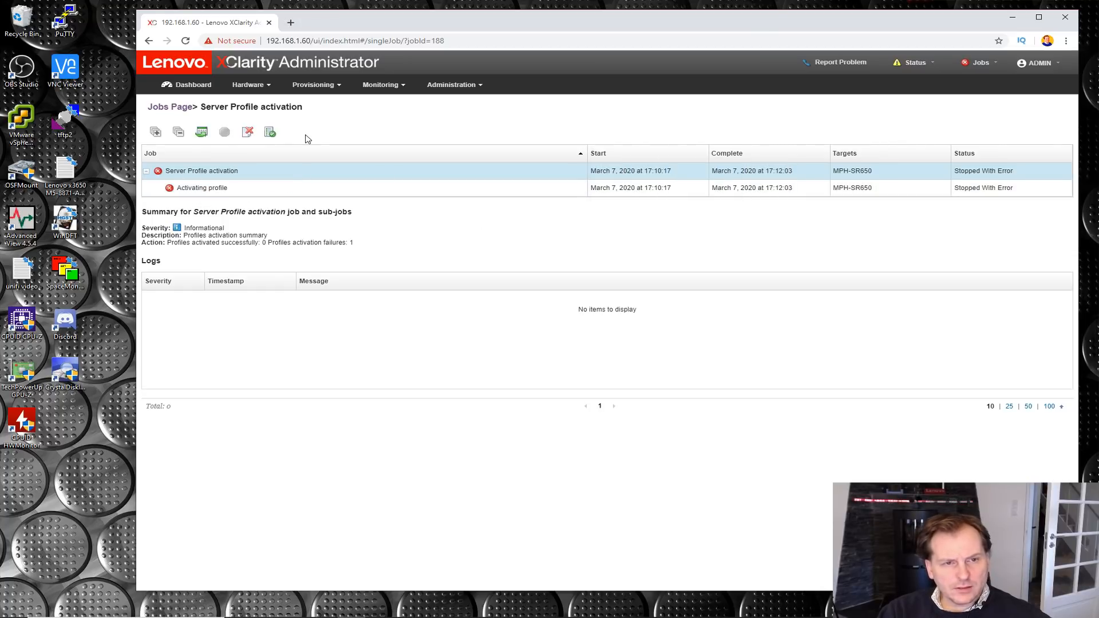
- Check the server pattern assigned in MPH-SR650's summary and the usage status of SR650 Clean - New in the server patterns list
{"action": "left_click", "coordinate": [191, 86]}
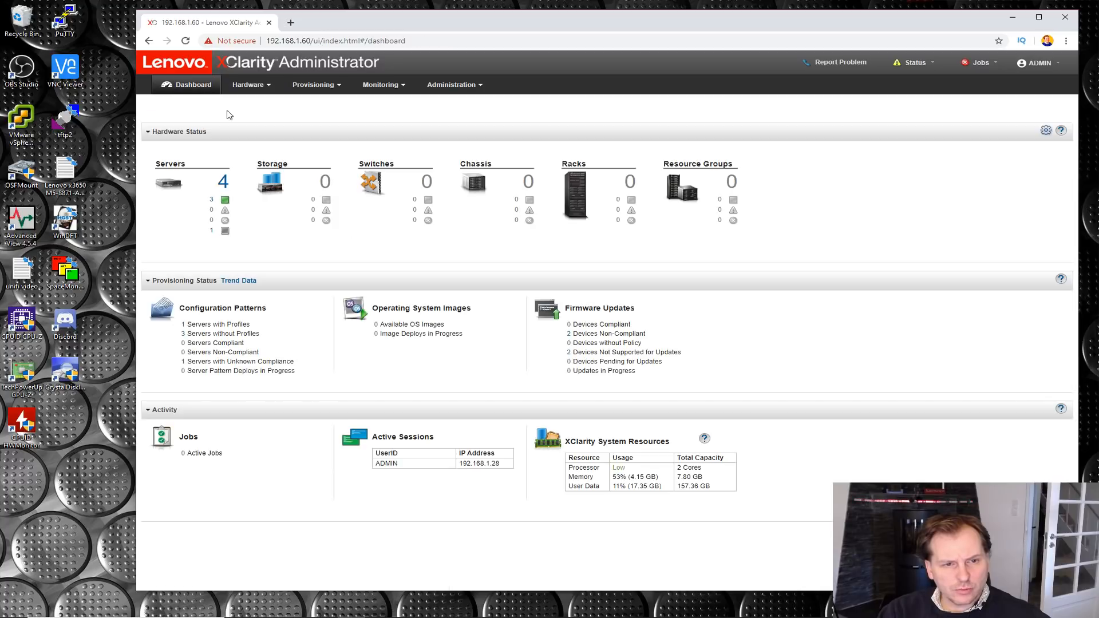
{"action": "left_click", "coordinate": [212, 201]}
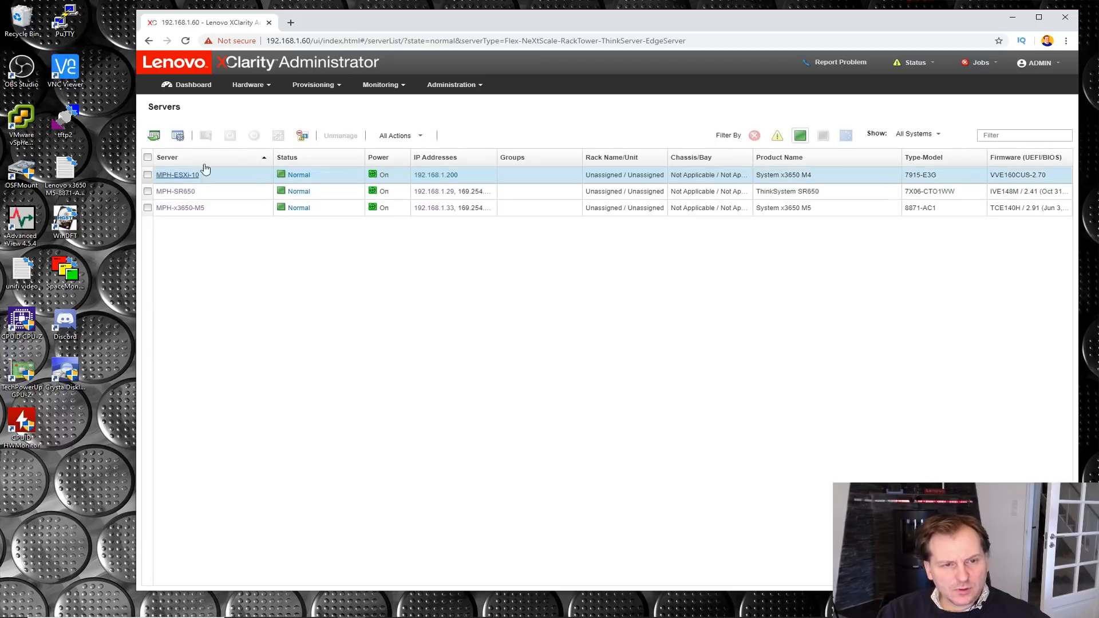
{"action": "left_click", "coordinate": [180, 192]}
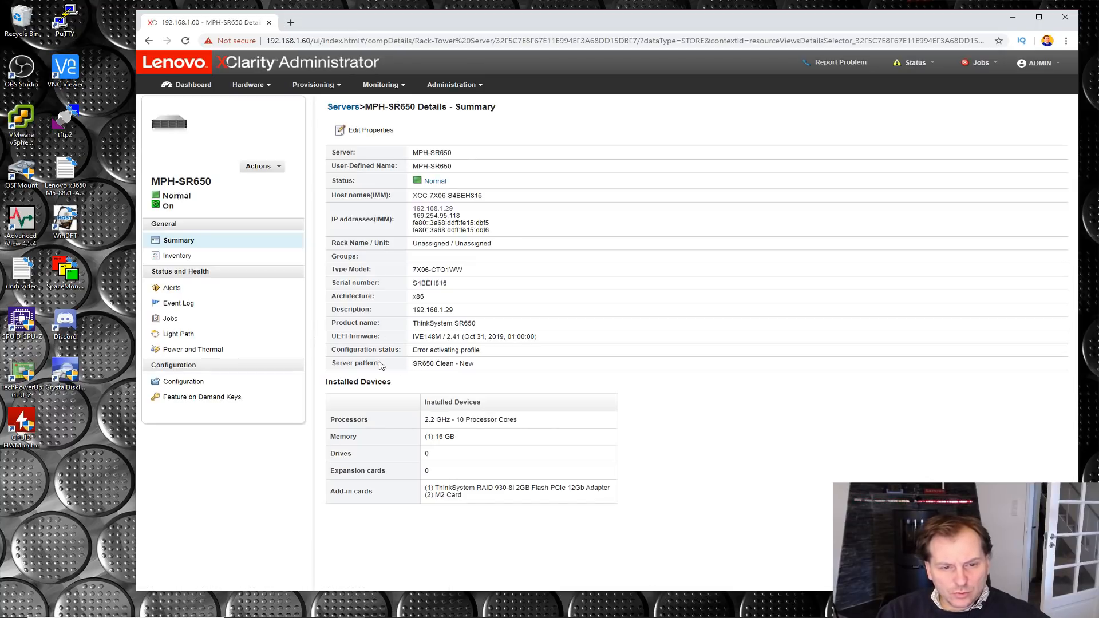
{"action": "left_click_drag", "start_coordinate": [334, 363], "coordinate": [483, 366]}
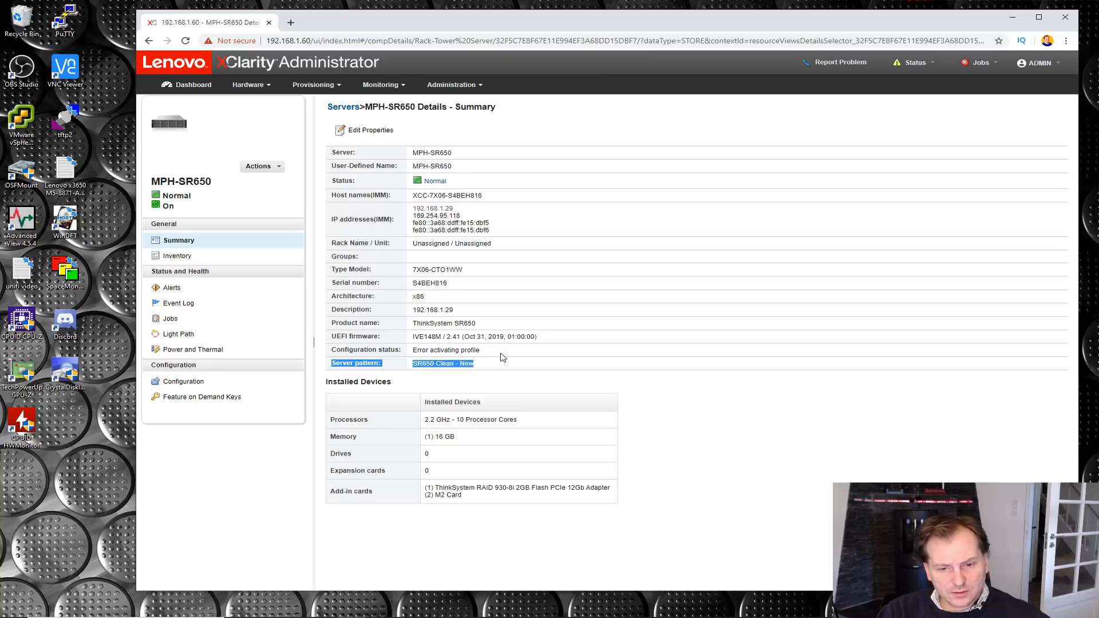
{"action": "left_click", "coordinate": [313, 85]}
{"action": "left_click", "coordinate": [392, 122]}
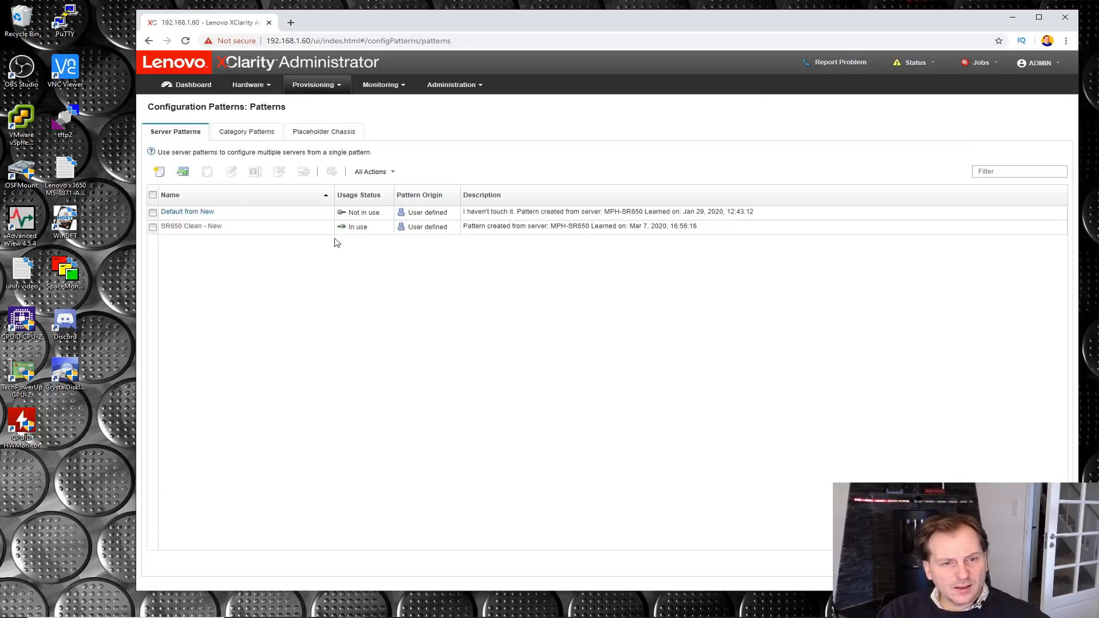
- Open the SR650 Clean - New pattern's details and check its dependent server profiles
{"action": "mouse_move", "coordinate": [365, 230]}
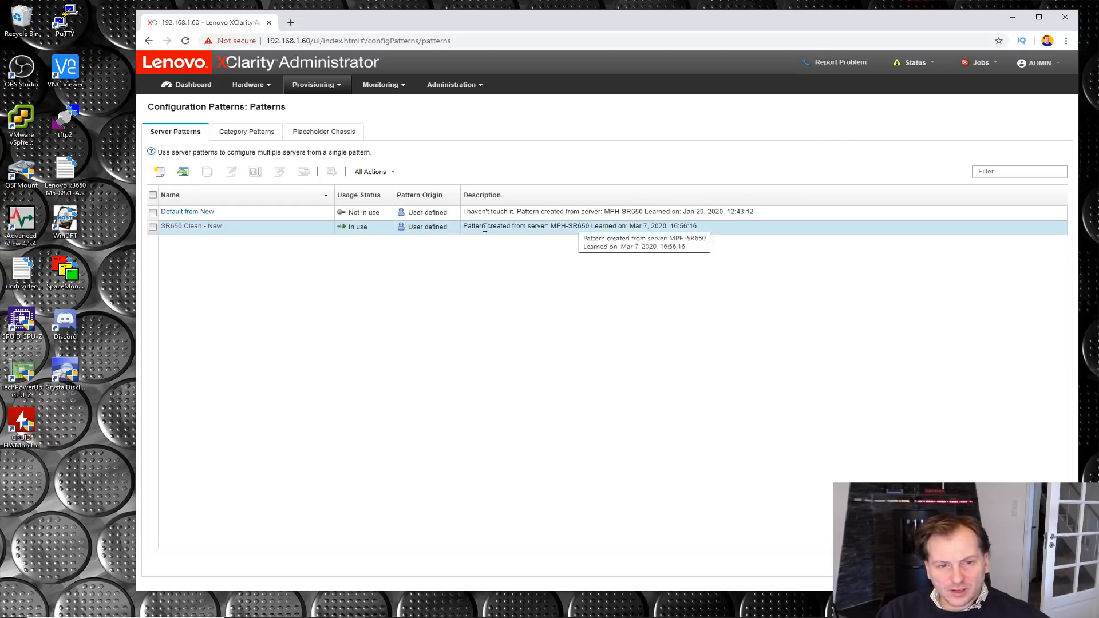
{"action": "left_click", "coordinate": [197, 227]}
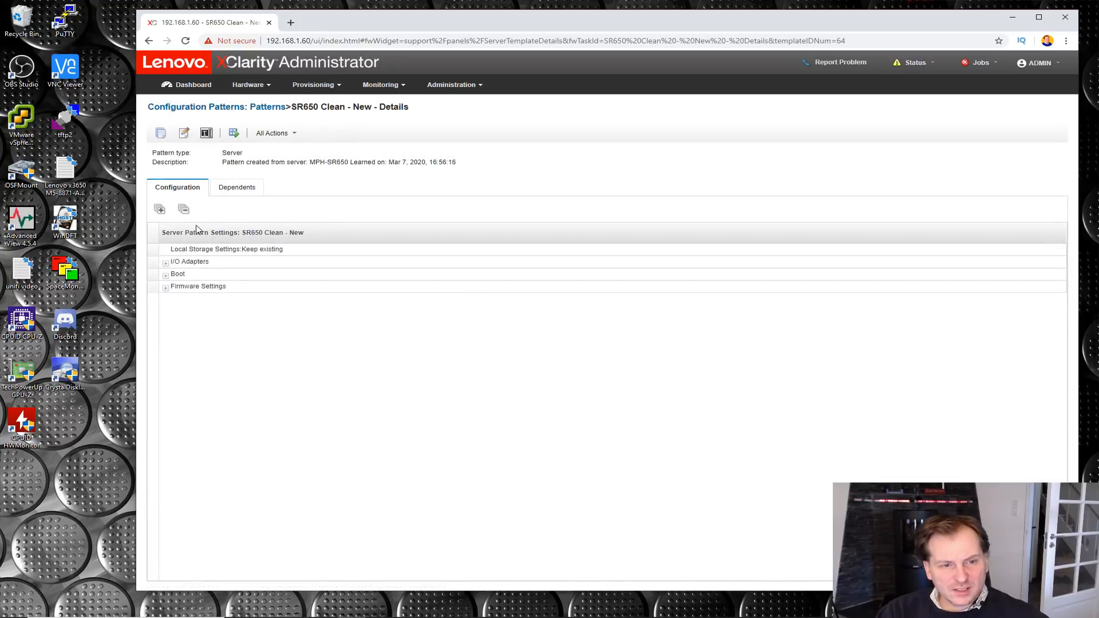
{"action": "left_click", "coordinate": [231, 188]}
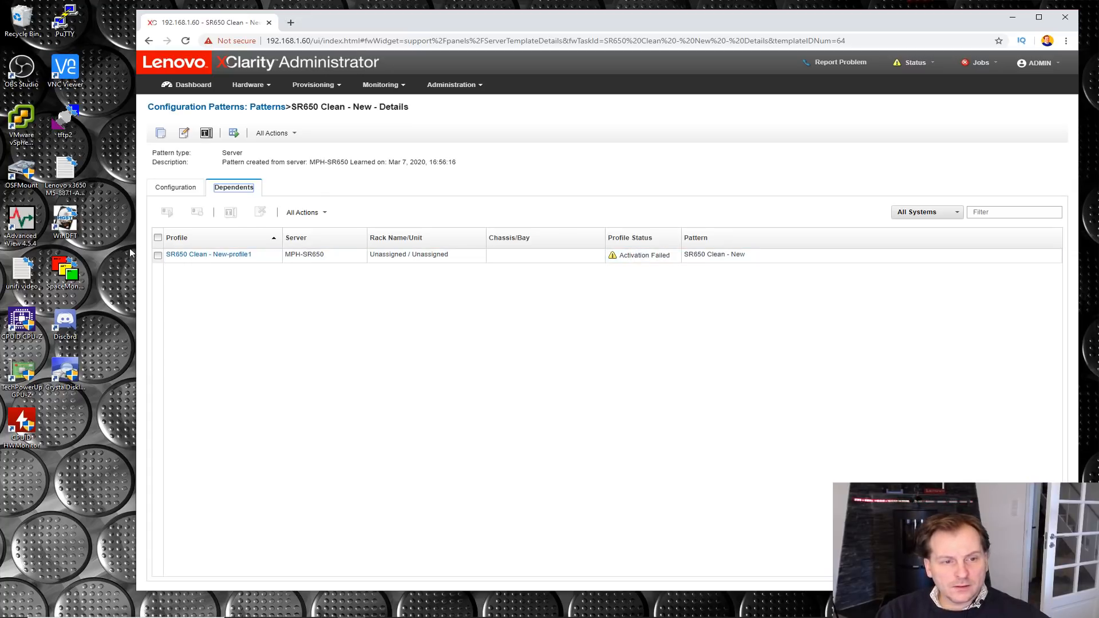
- Activate the SR650 Clean - New-profile1 server profile on MPH-SR650 with full activation, restarting the server immediately
{"action": "left_click", "coordinate": [158, 255]}
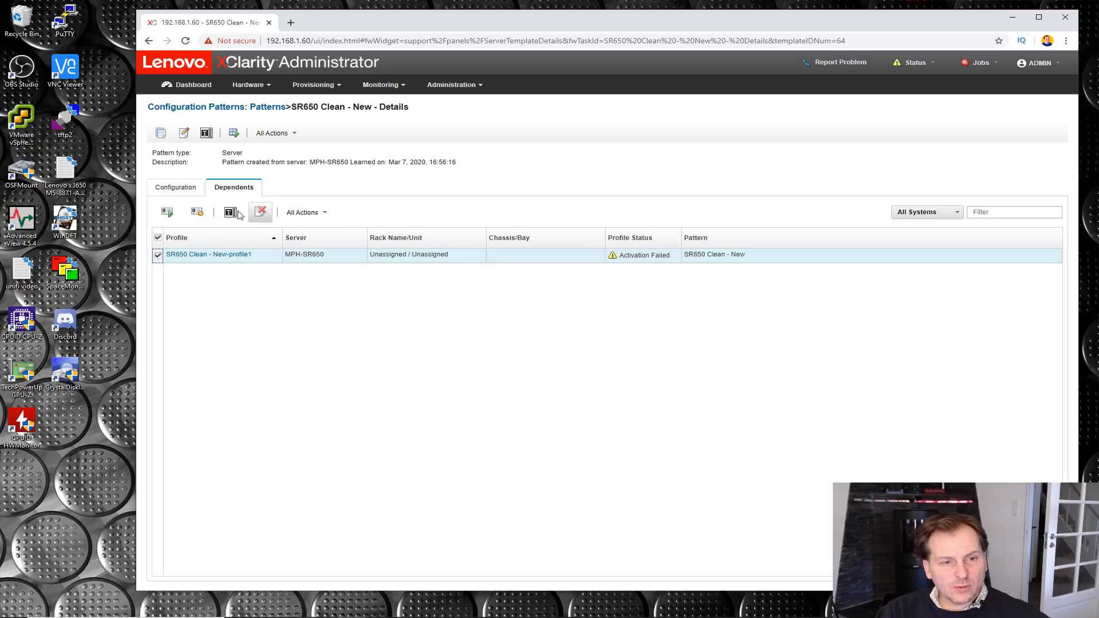
{"action": "left_click", "coordinate": [167, 214]}
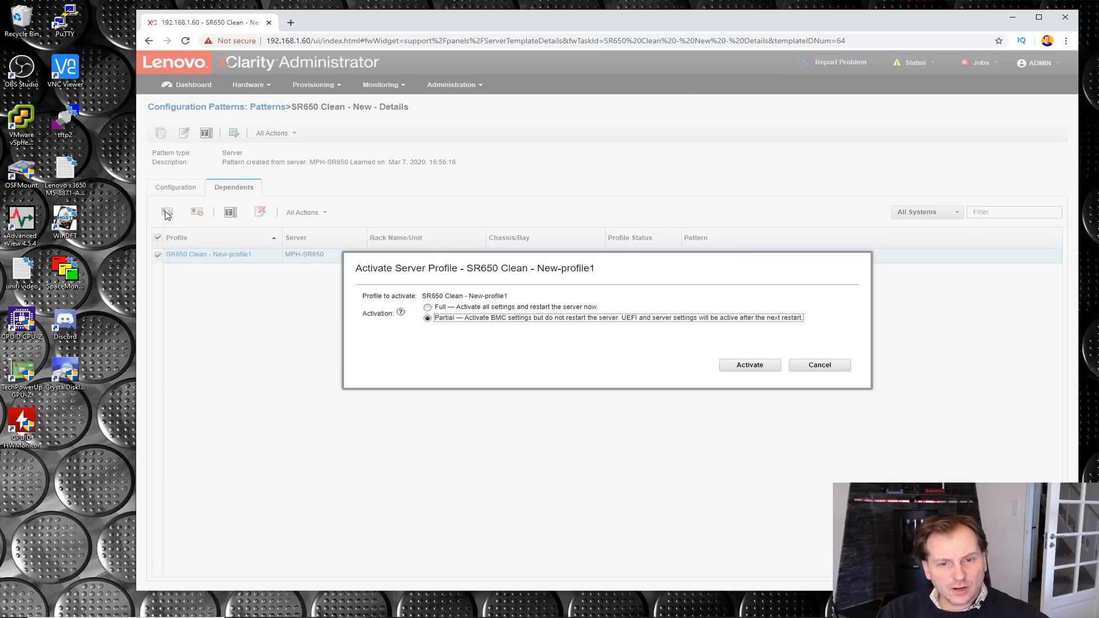
{"action": "left_click", "coordinate": [428, 309]}
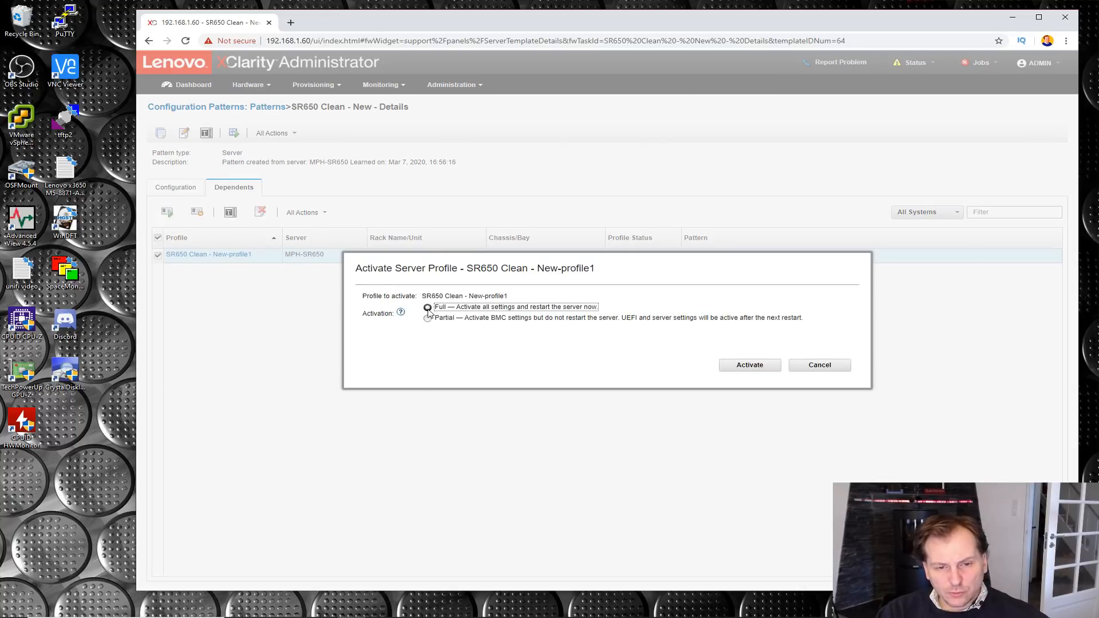
{"action": "left_click", "coordinate": [750, 367]}
{"action": "left_click", "coordinate": [622, 357]}
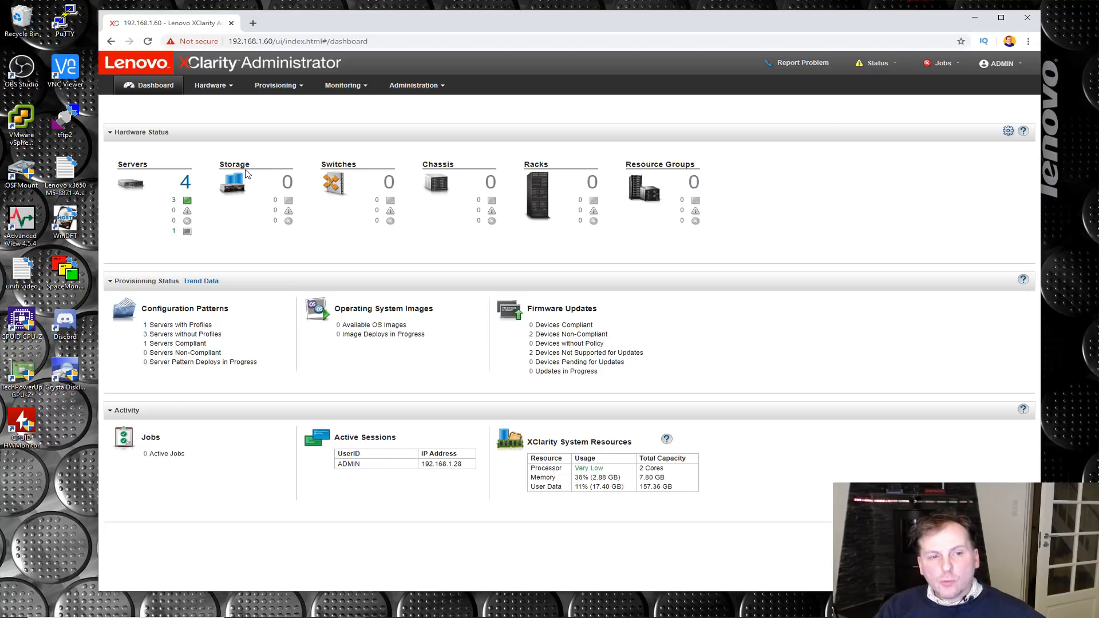
- Compare the installed XCC (Backup) firmware version on MPH-SR650 with its compliance target
{"action": "left_click", "coordinate": [277, 85]}
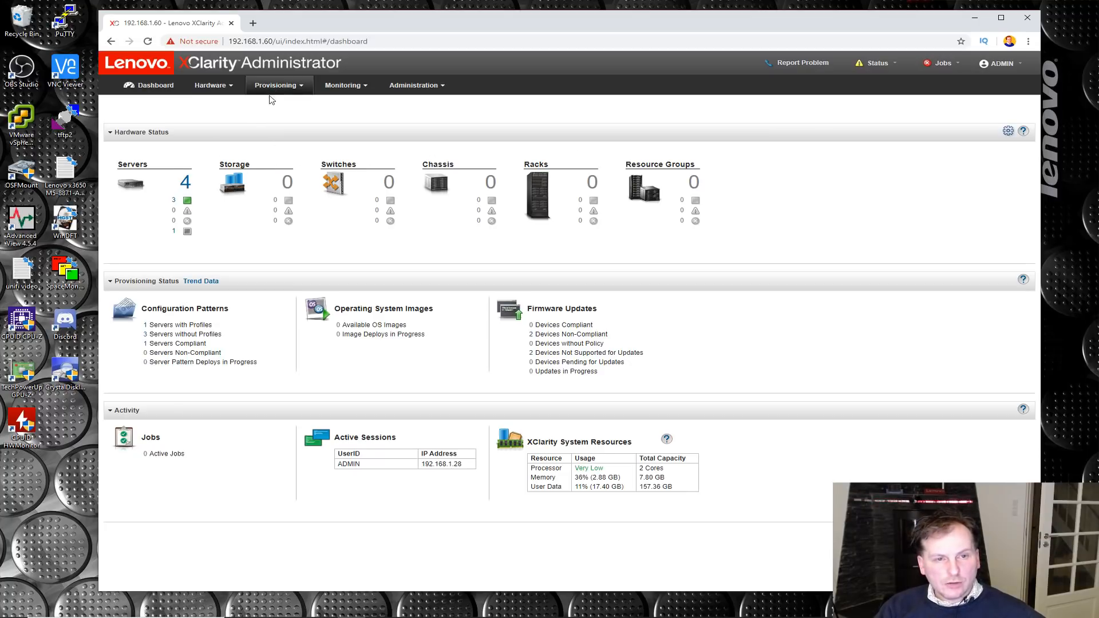
{"action": "left_click", "coordinate": [280, 85]}
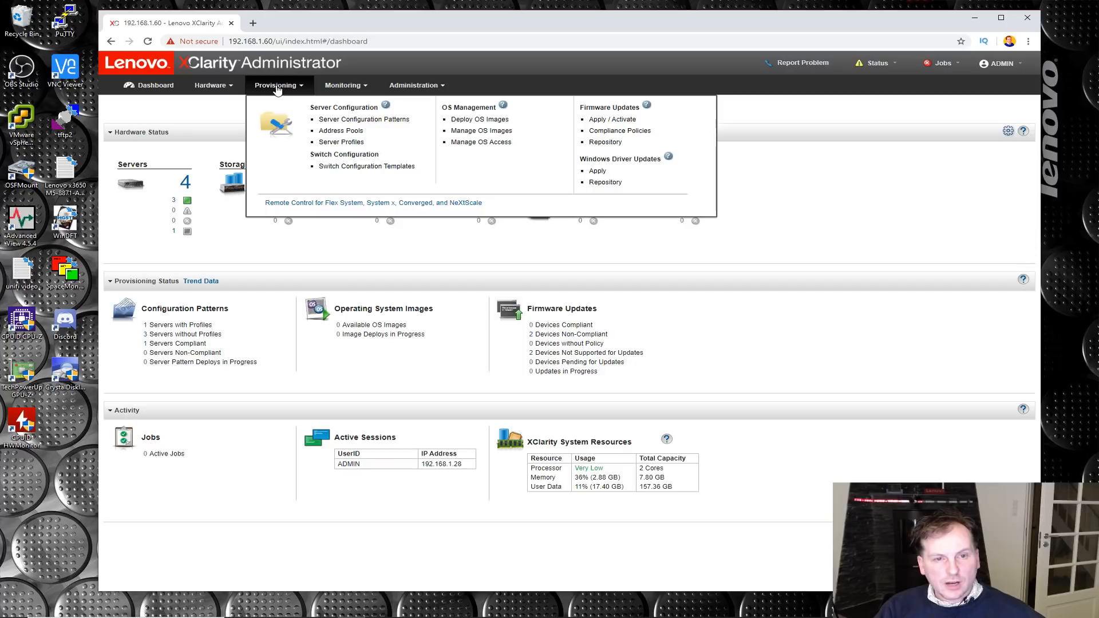
{"action": "left_click", "coordinate": [608, 119]}
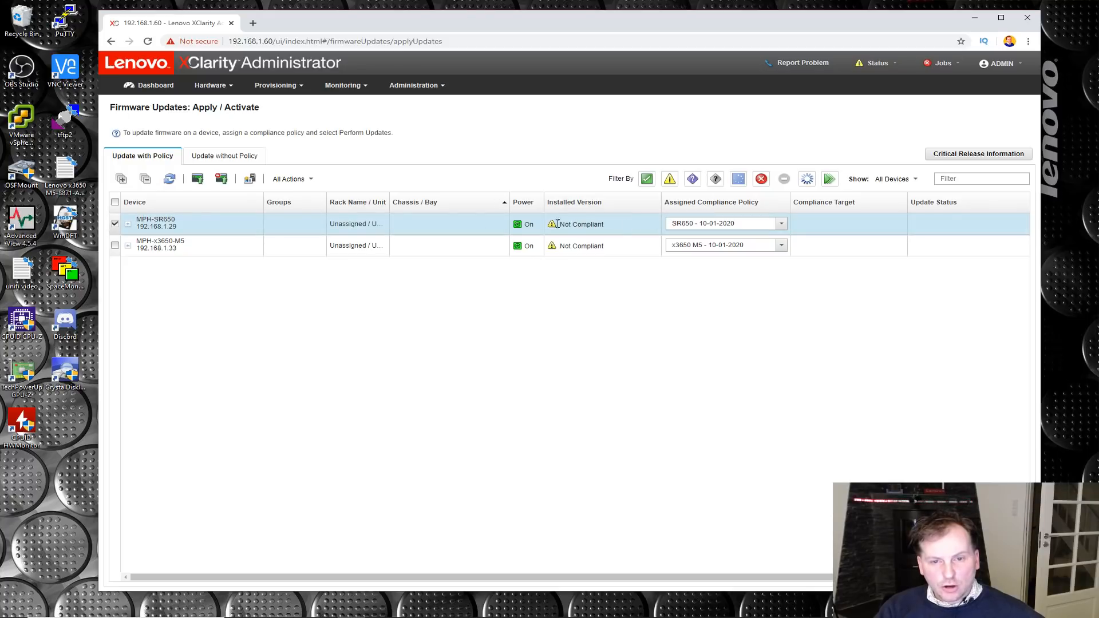
{"action": "left_click", "coordinate": [128, 224]}
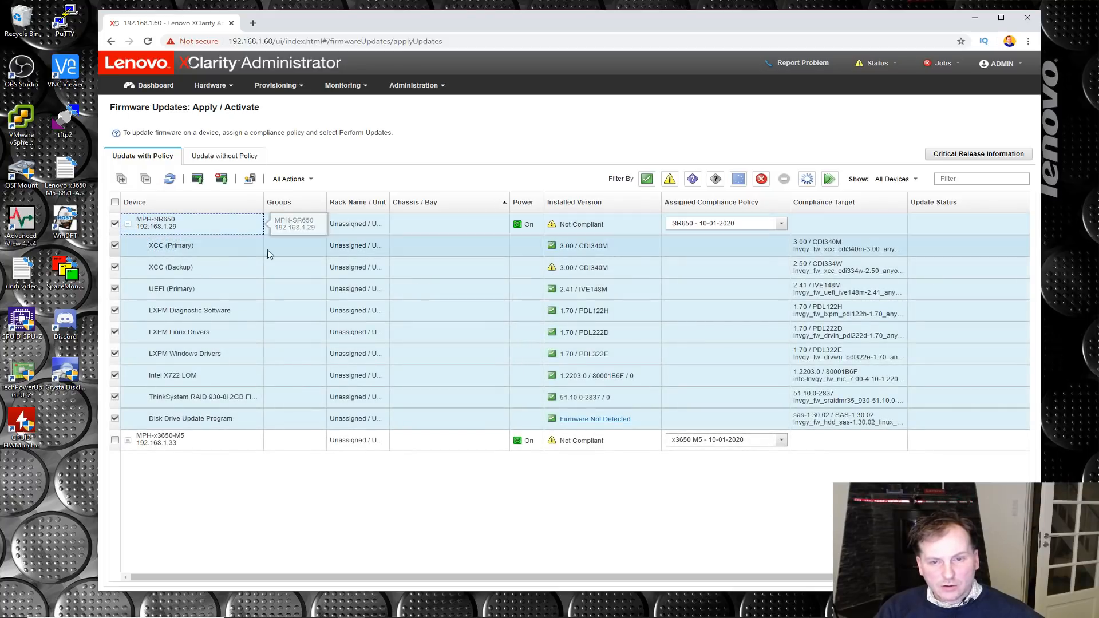
{"action": "left_click_drag", "start_coordinate": [149, 267], "coordinate": [196, 270]}
{"action": "left_click_drag", "start_coordinate": [561, 267], "coordinate": [584, 268]}
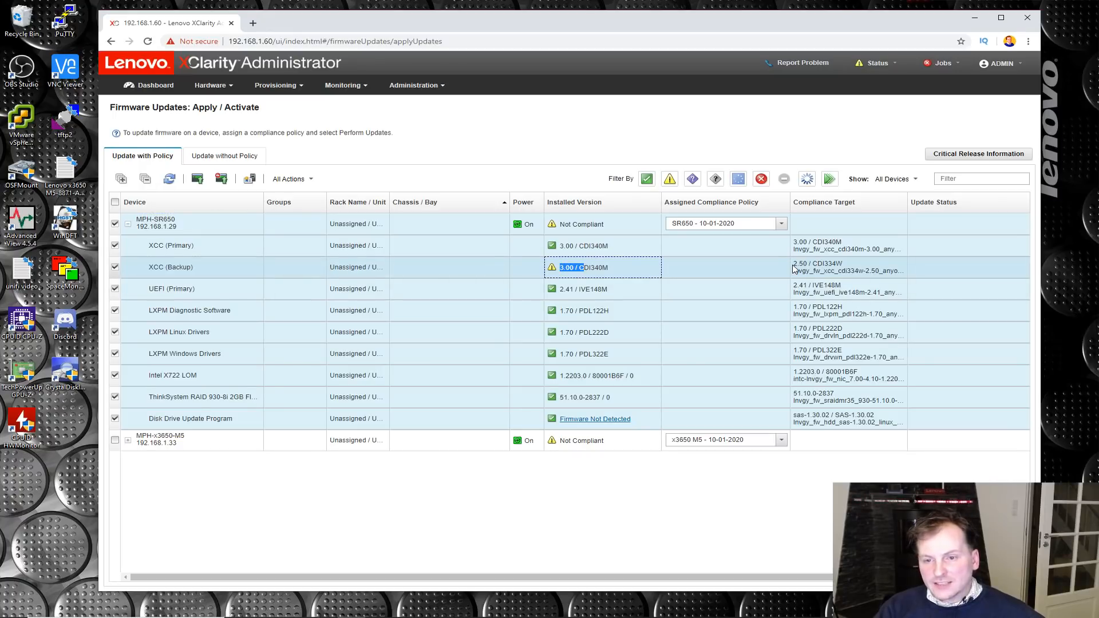
{"action": "left_click_drag", "start_coordinate": [794, 264], "coordinate": [815, 264]}
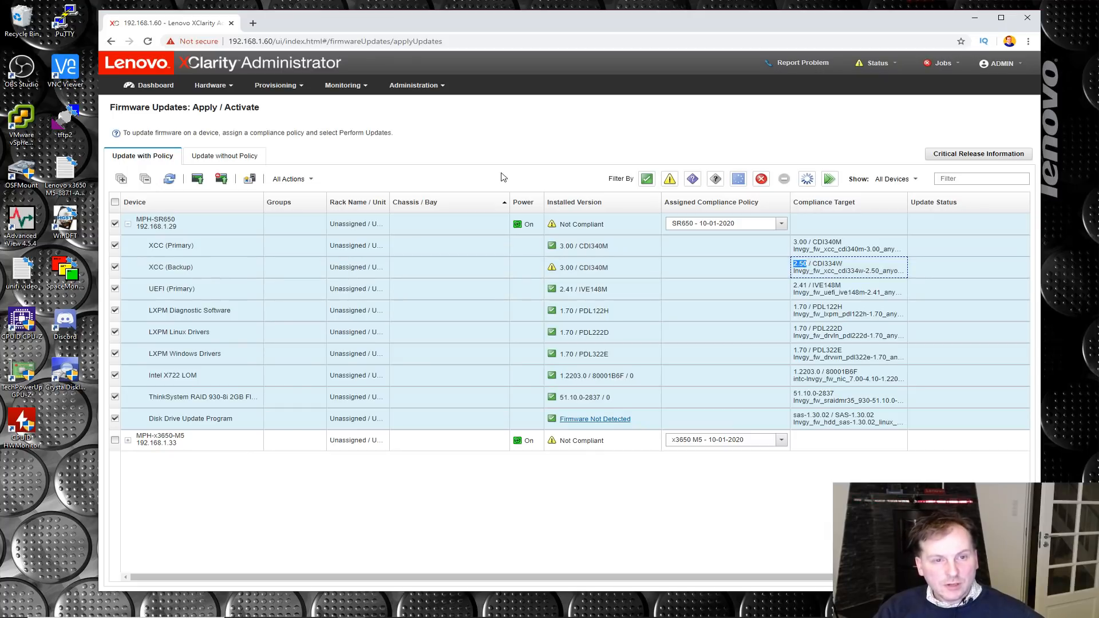
- In the SR650 - 10-01-2020 compliance policy, set the XCC Update (Backup) target to 3.00 / CDI340M(2019-11-07) and save the policy
{"action": "left_click", "coordinate": [274, 87]}
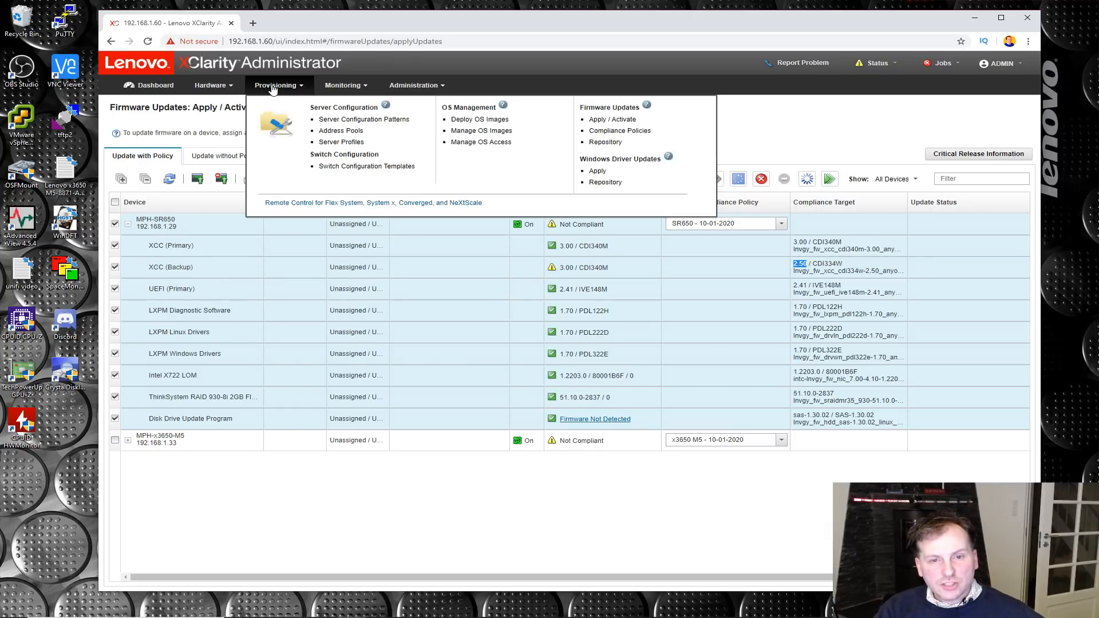
{"action": "left_click", "coordinate": [618, 133]}
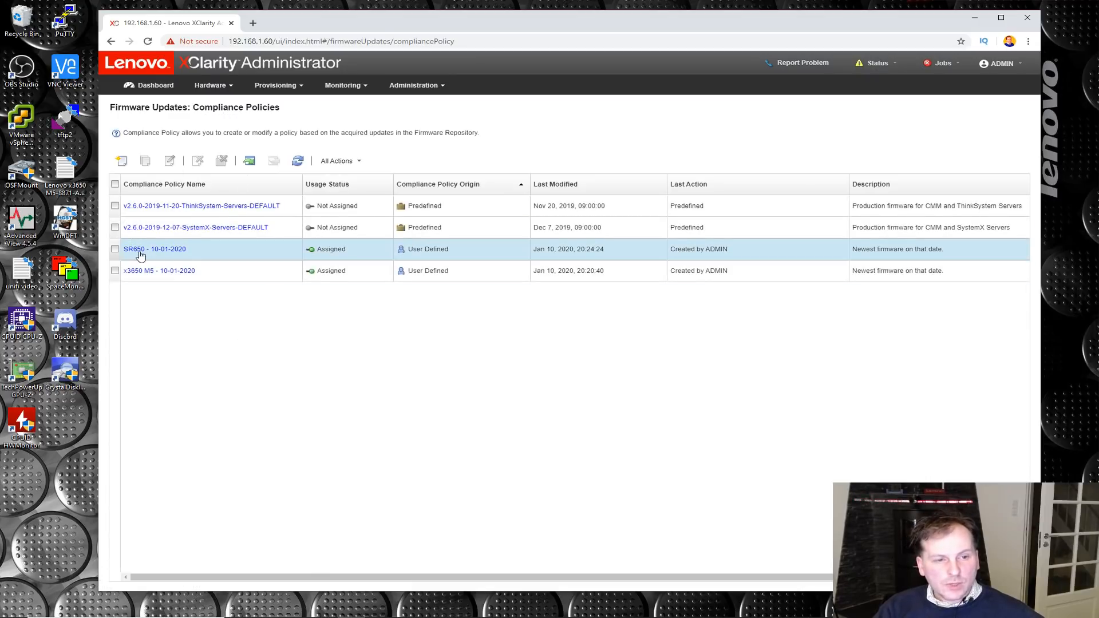
{"action": "left_click", "coordinate": [114, 250]}
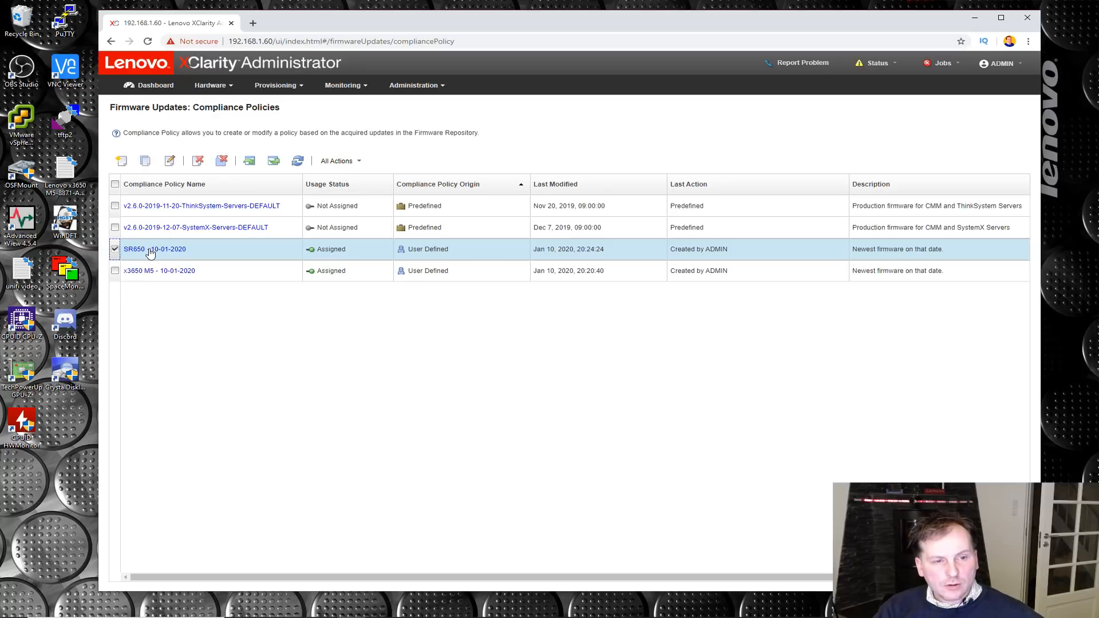
{"action": "left_click", "coordinate": [148, 249]}
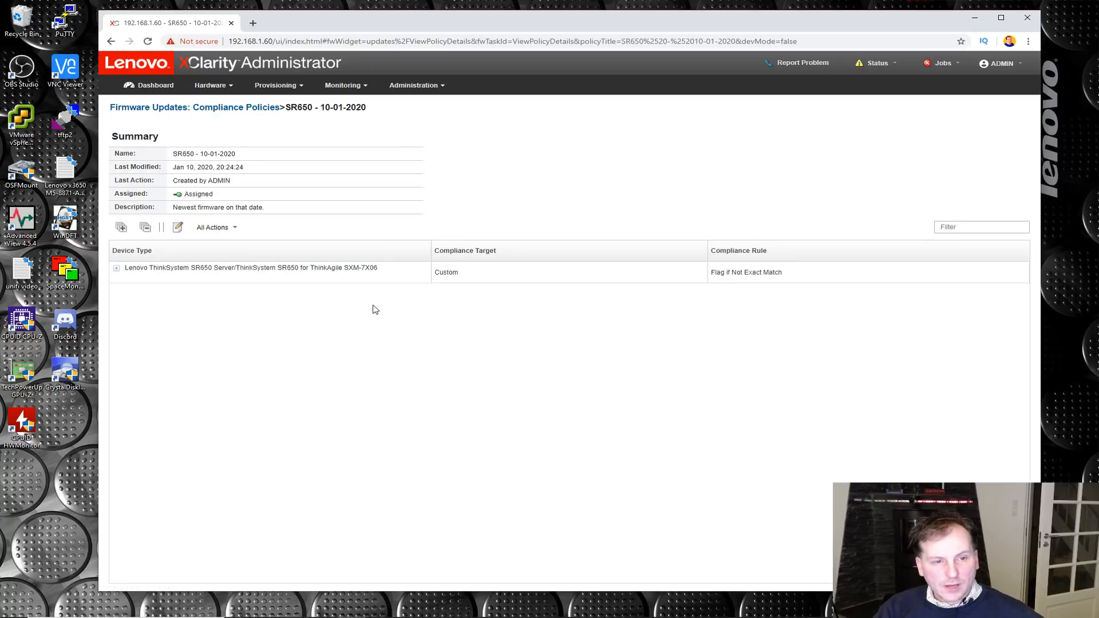
{"action": "left_click", "coordinate": [178, 228]}
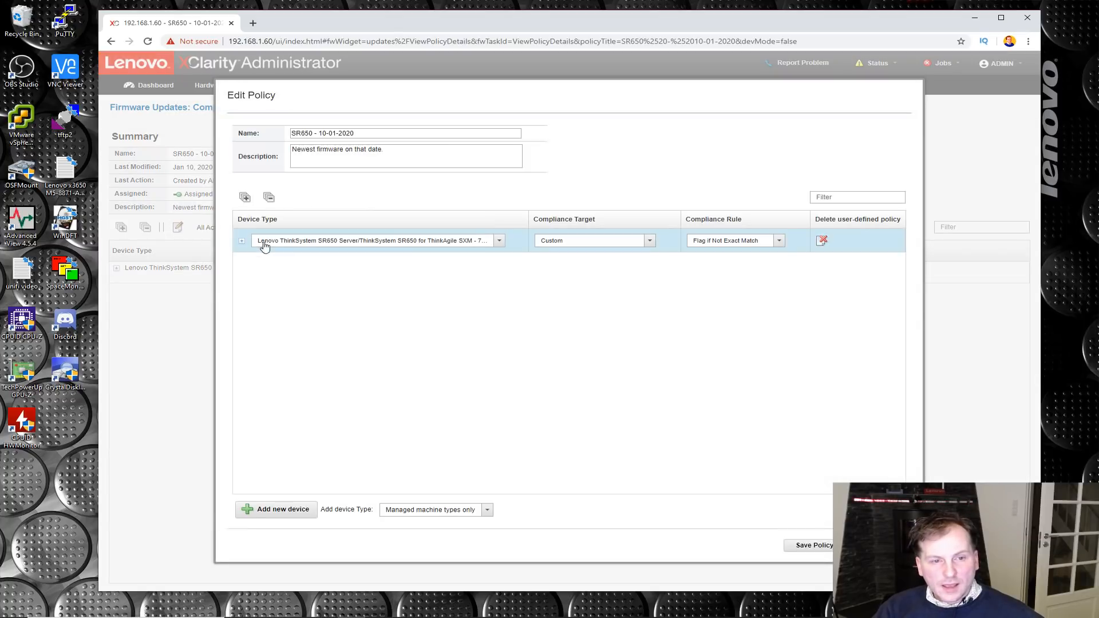
{"action": "left_click", "coordinate": [242, 242]}
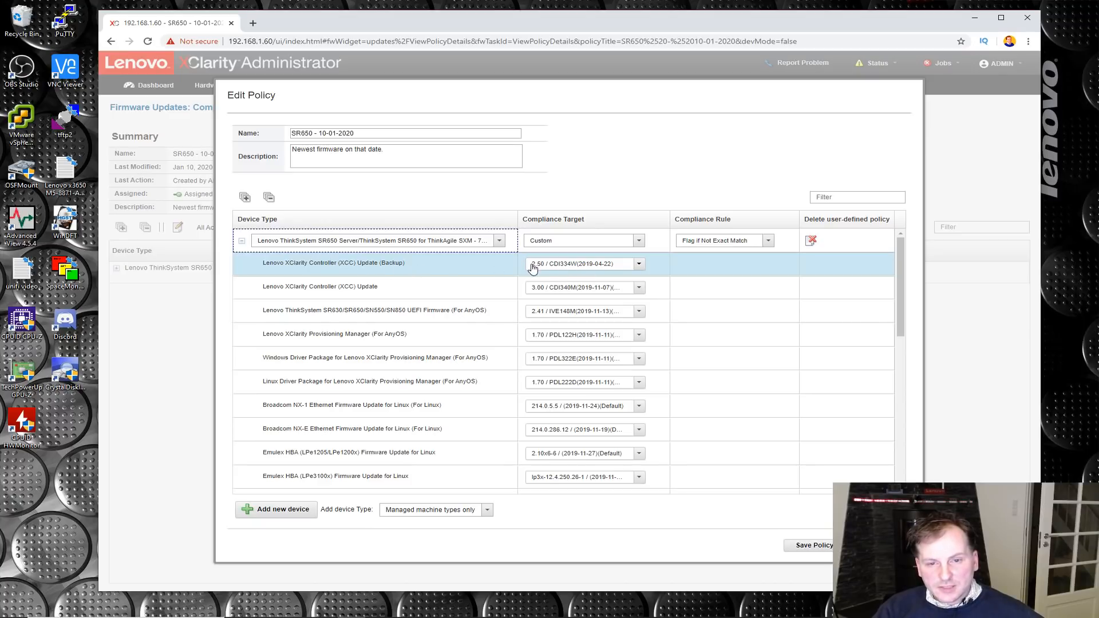
{"action": "left_click", "coordinate": [639, 265]}
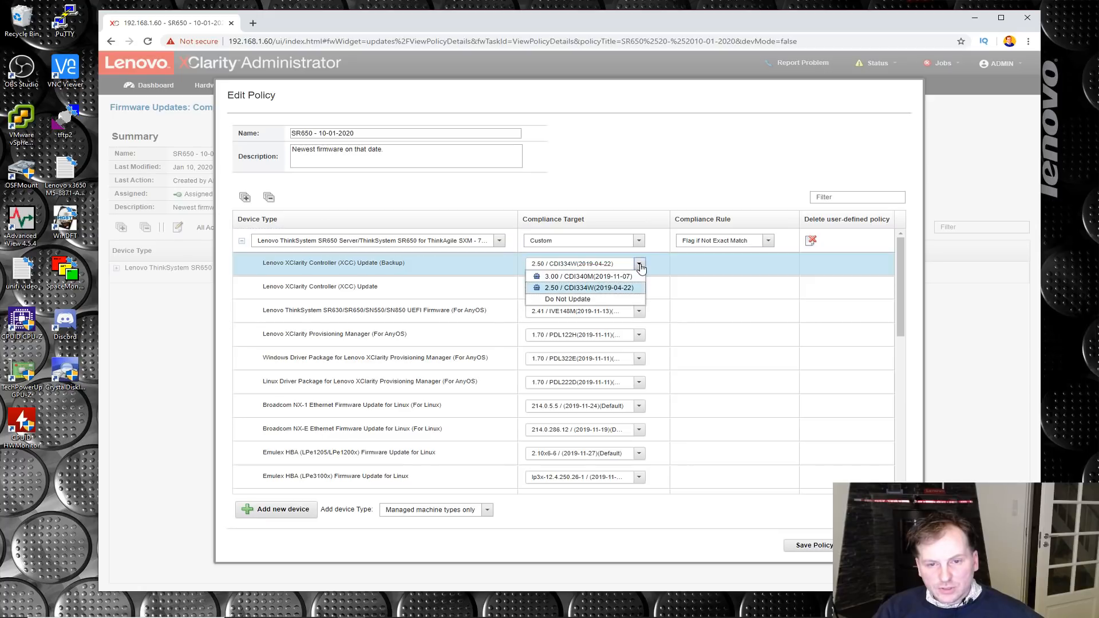
{"action": "left_click", "coordinate": [590, 277]}
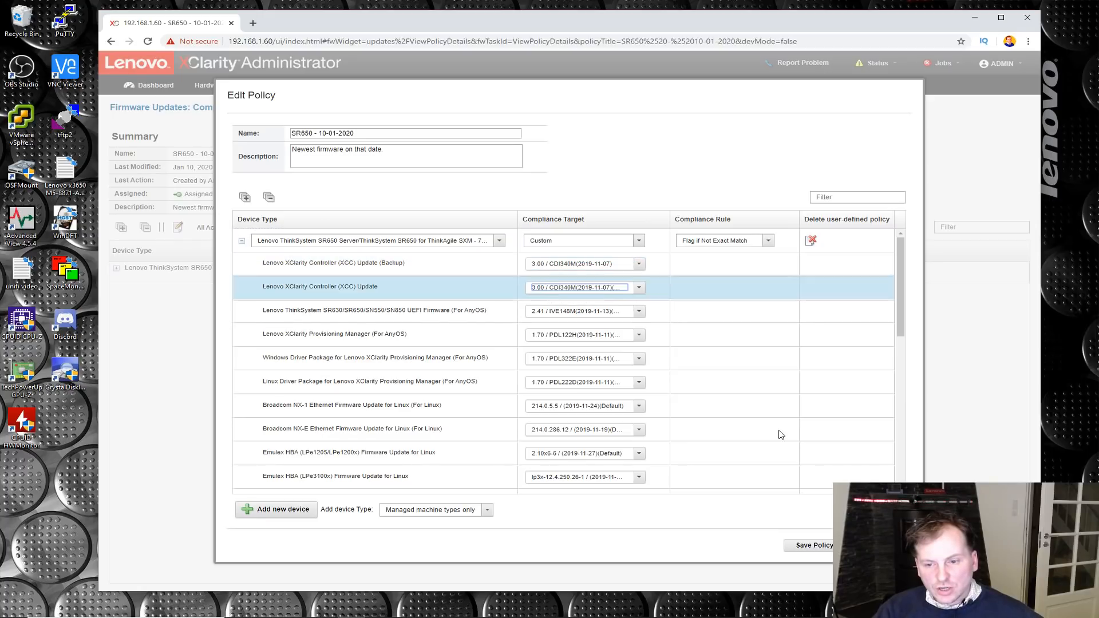
{"action": "left_click", "coordinate": [810, 546]}
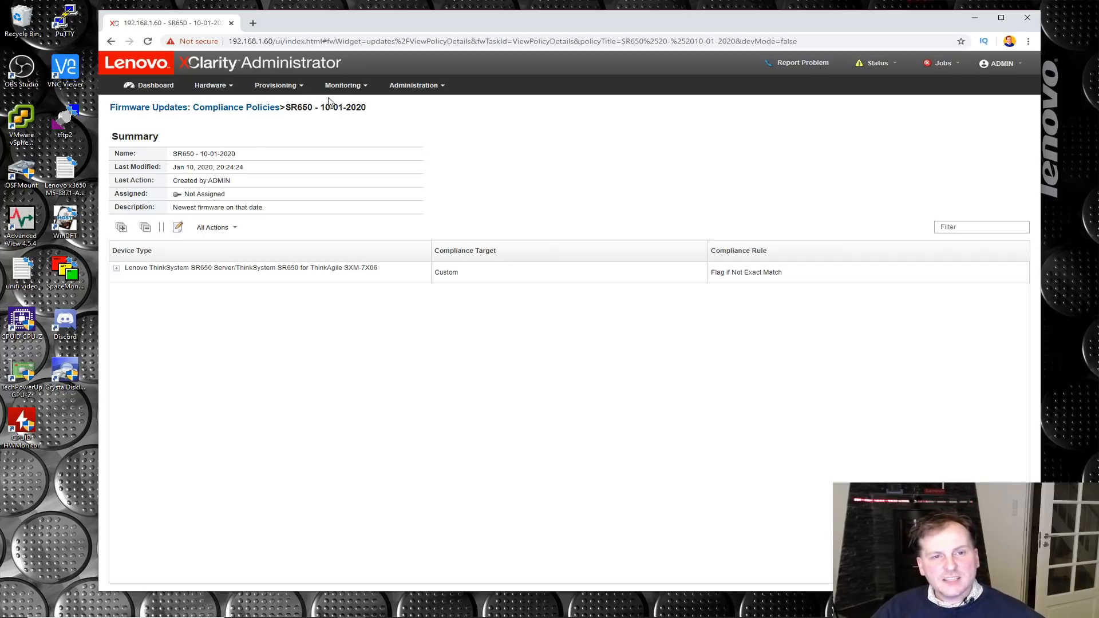
- Return to applying firmware updates and try to reassign the SR650 - 10-01-2020 compliance policy to MPH-SR650
{"action": "left_click", "coordinate": [275, 89]}
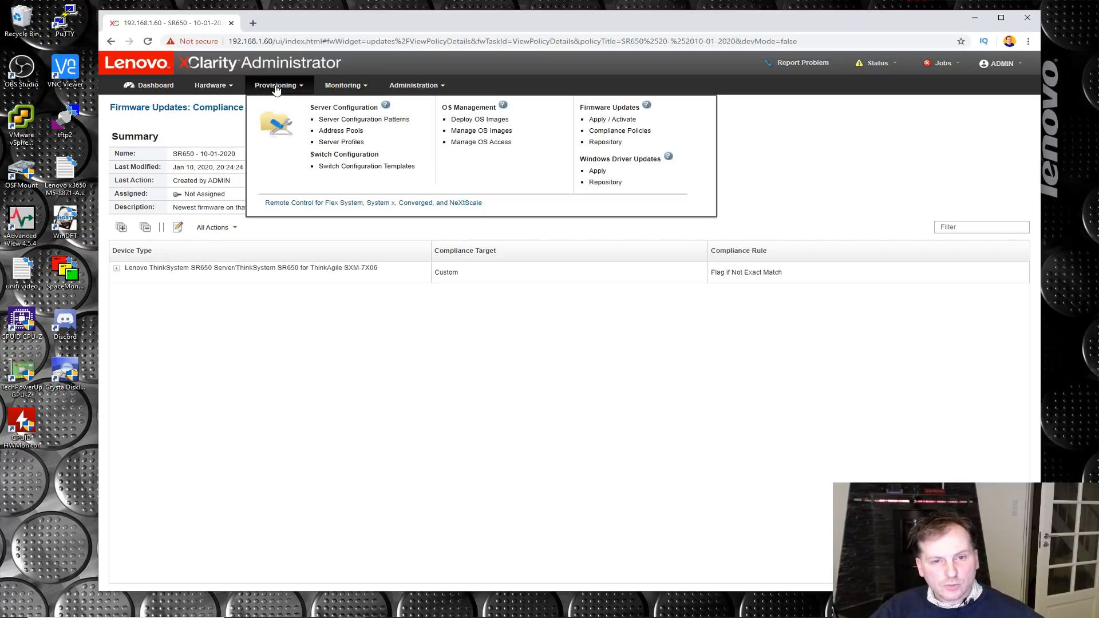
{"action": "left_click", "coordinate": [617, 119]}
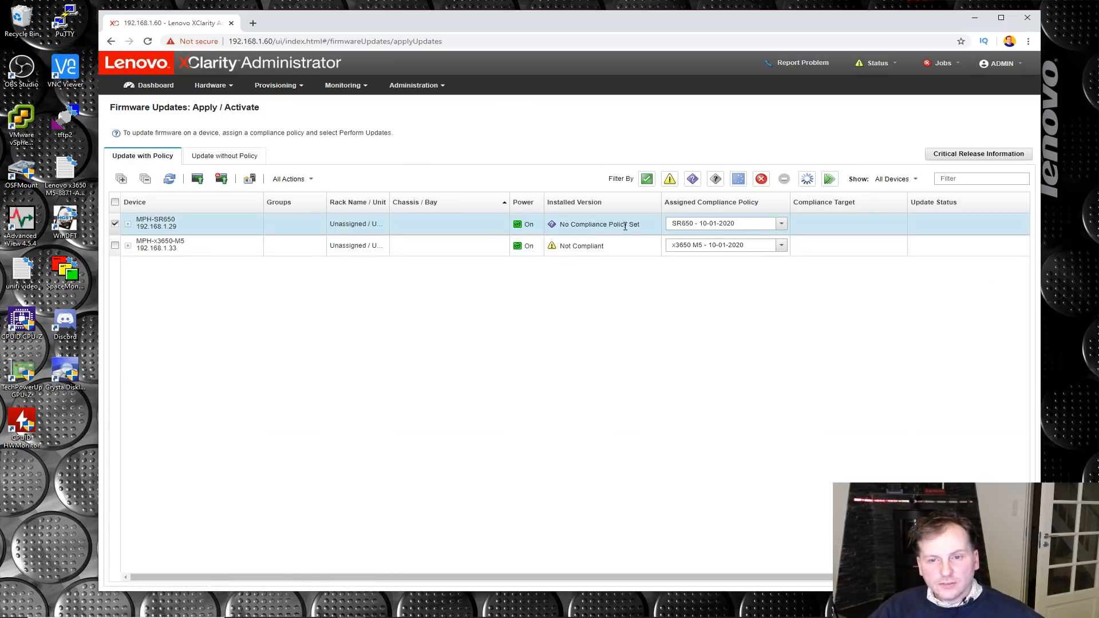
{"action": "left_click", "coordinate": [782, 224]}
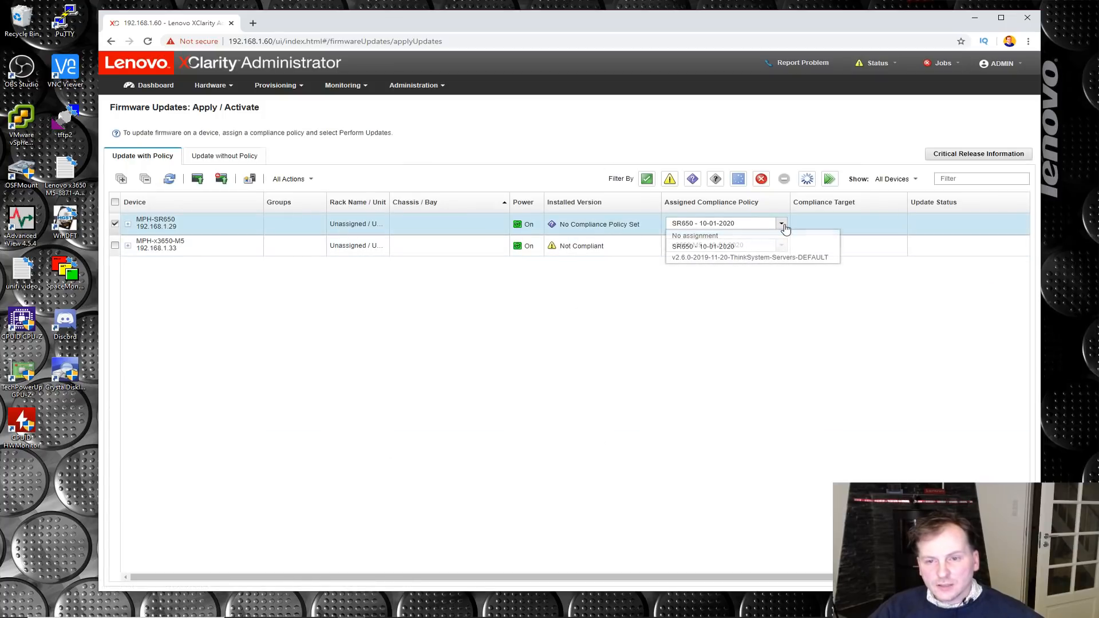
{"action": "left_click", "coordinate": [694, 247]}
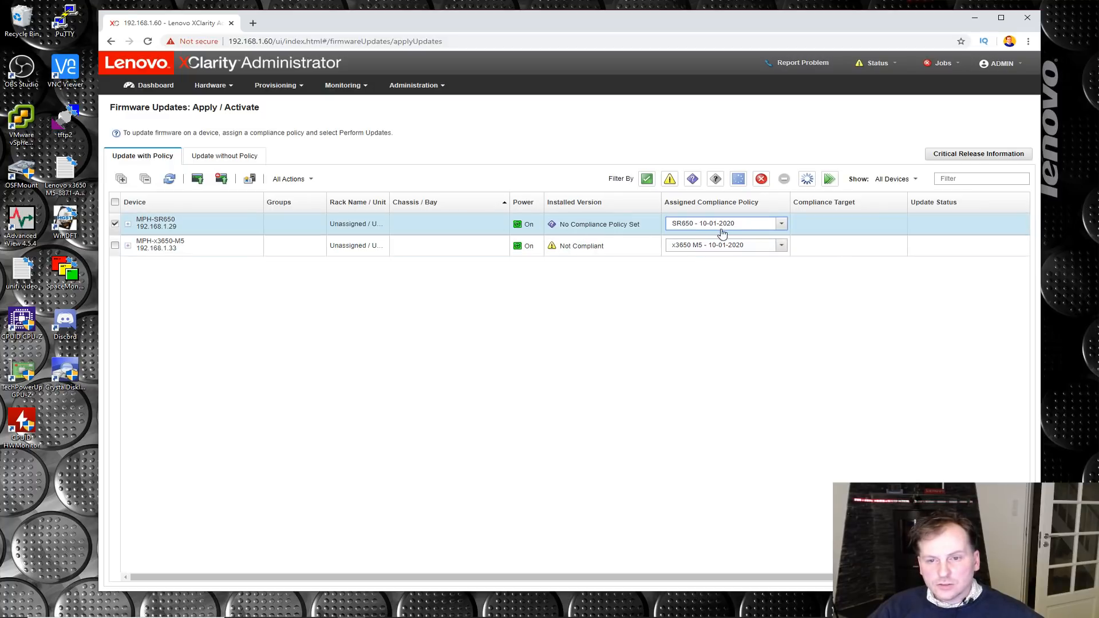
- Try to perform the firmware update on MPH-SR650, continuing past the missing target versions, and close the update summary
{"action": "left_click", "coordinate": [198, 179]}
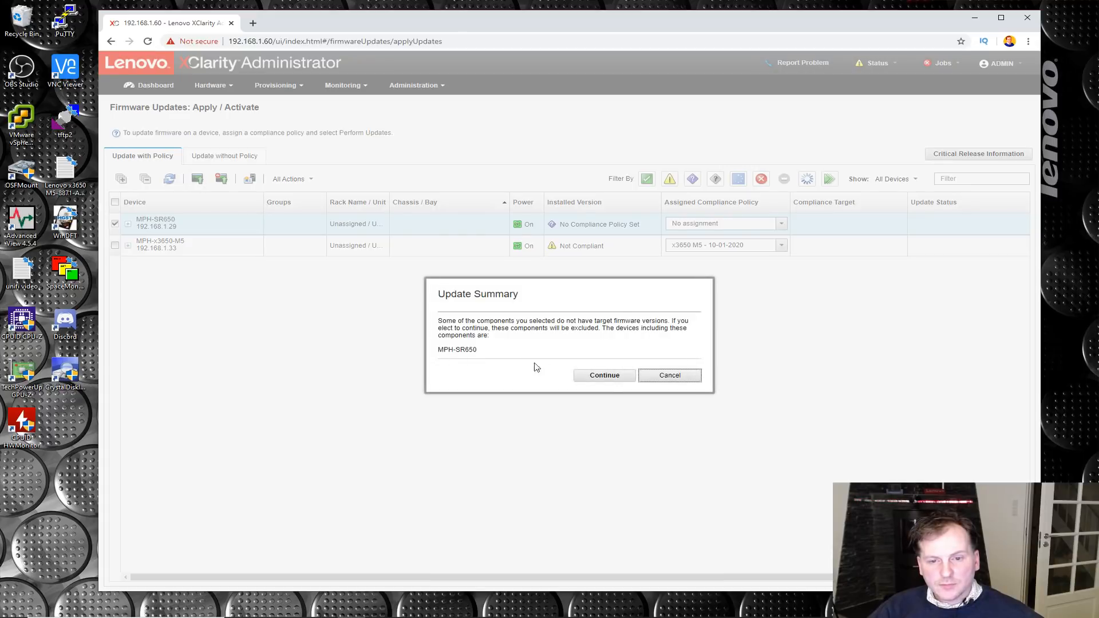
{"action": "left_click", "coordinate": [602, 375]}
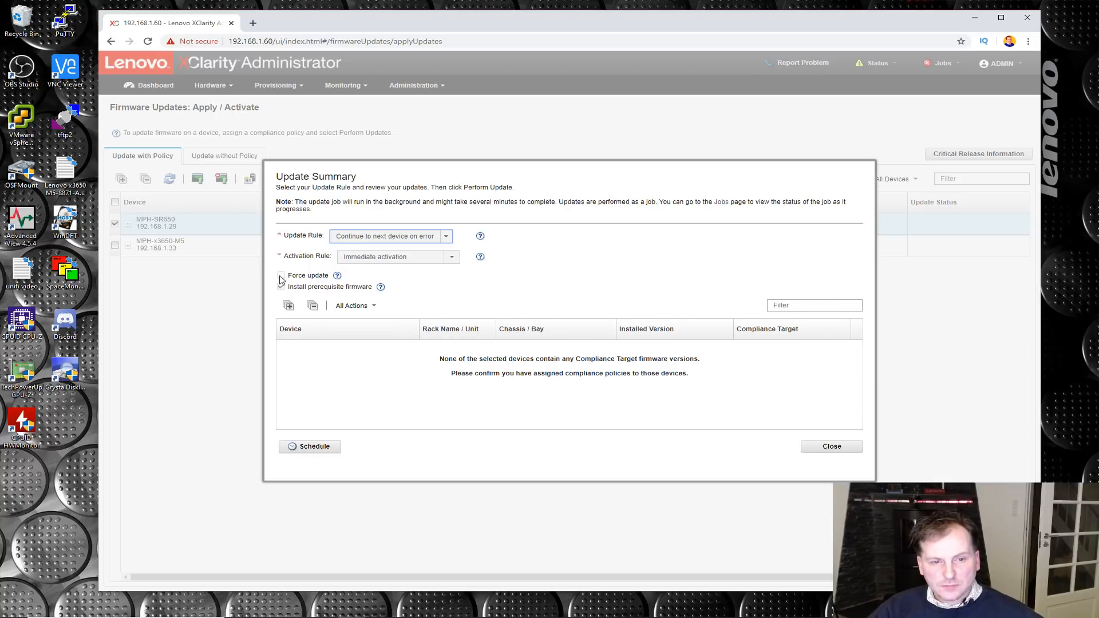
{"action": "left_click", "coordinate": [831, 446]}
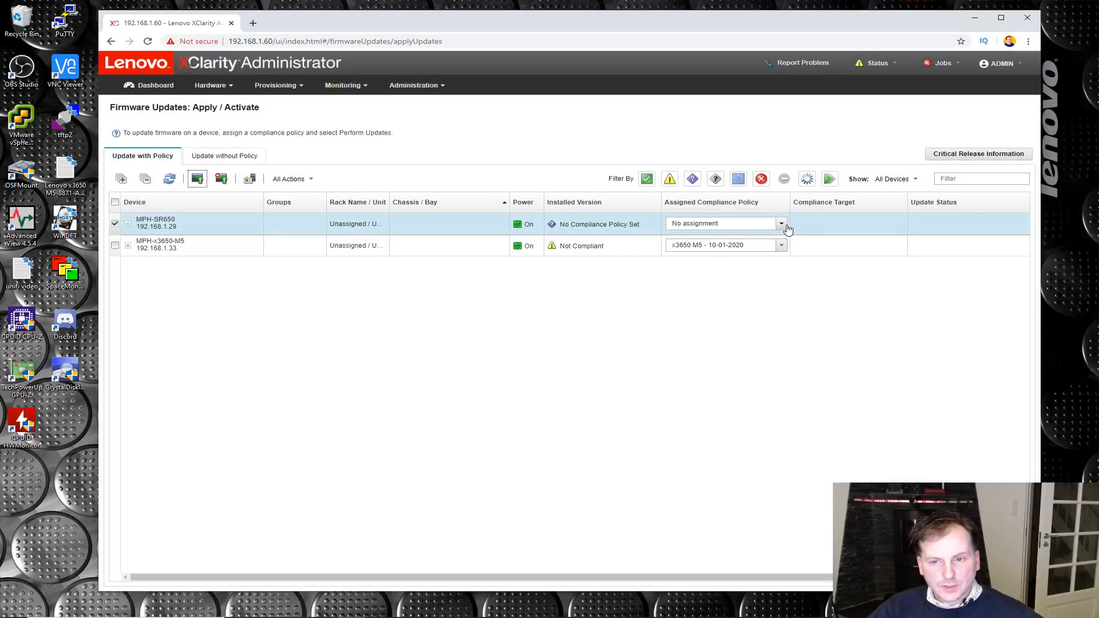
- Assign the SR650 - 10-01-2020 compliance policy to MPH-SR650 and perform its firmware update with immediate activation
{"action": "left_click", "coordinate": [782, 223]}
{"action": "left_click", "coordinate": [699, 246]}
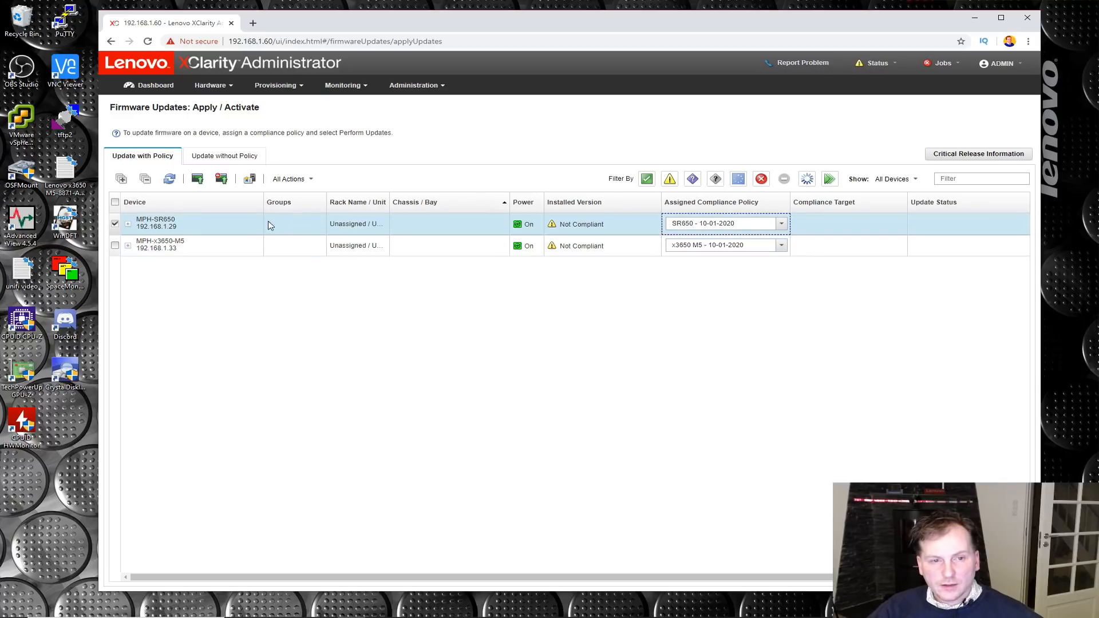
{"action": "left_click", "coordinate": [198, 180]}
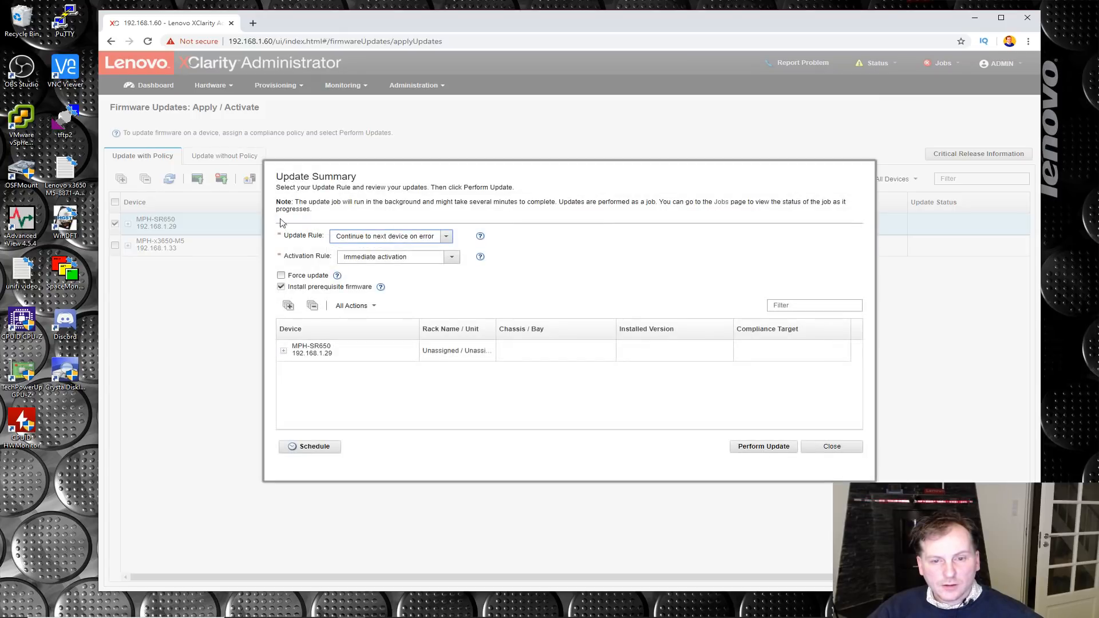
{"action": "left_click", "coordinate": [773, 449]}
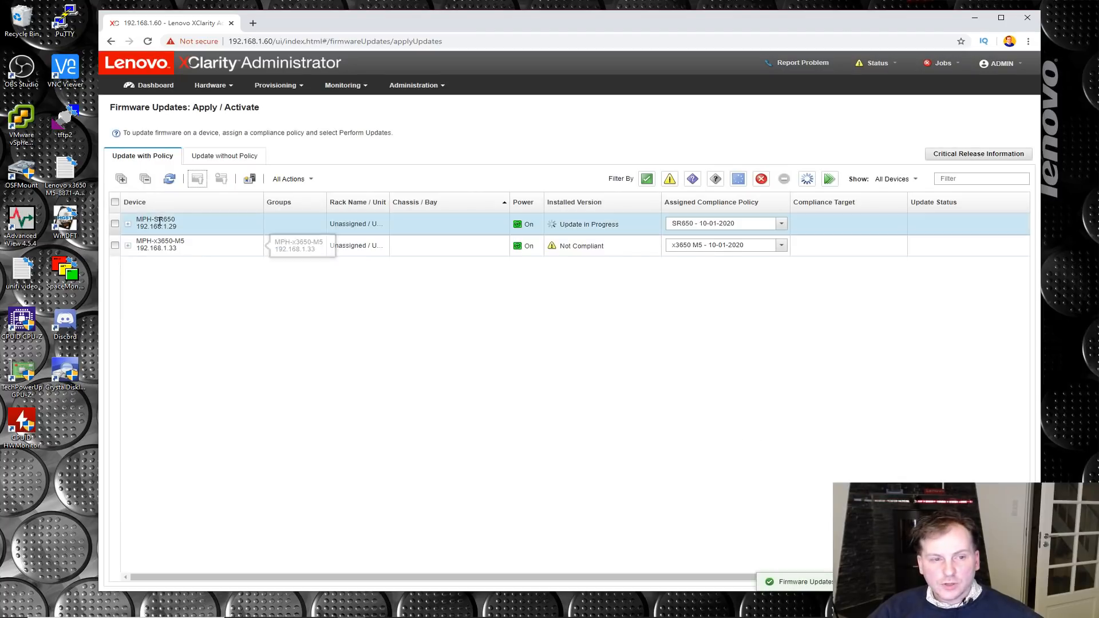
- Examine the compliance and update status of each firmware component on MPH-SR650
{"action": "left_click", "coordinate": [128, 225]}
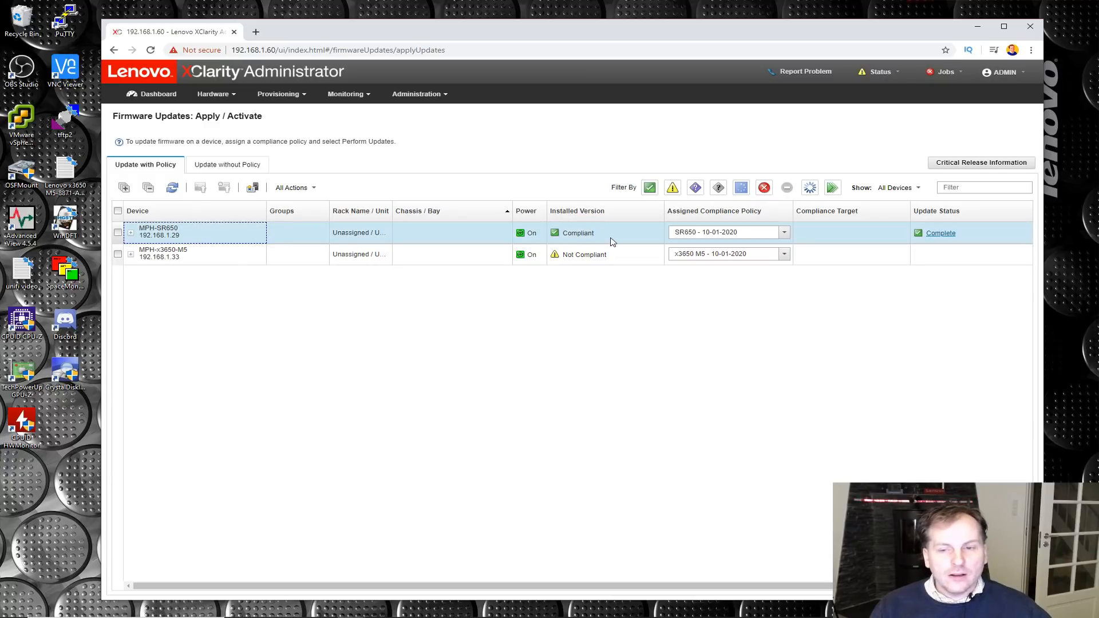
{"action": "left_click", "coordinate": [131, 234]}
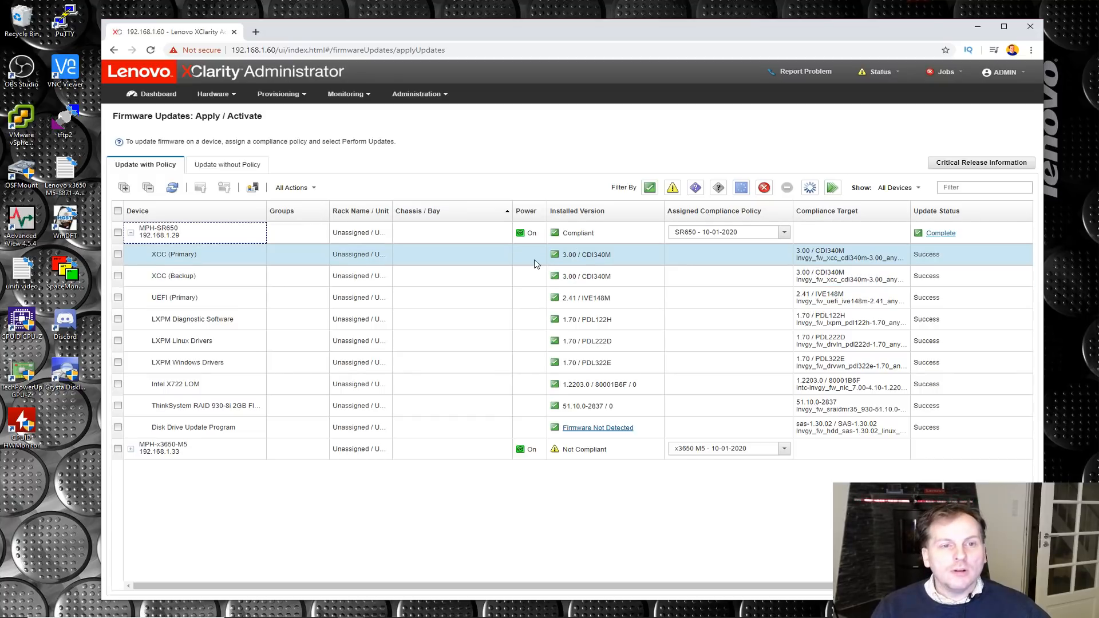
{"action": "left_click", "coordinate": [310, 97]}
{"action": "left_click", "coordinate": [305, 97]}
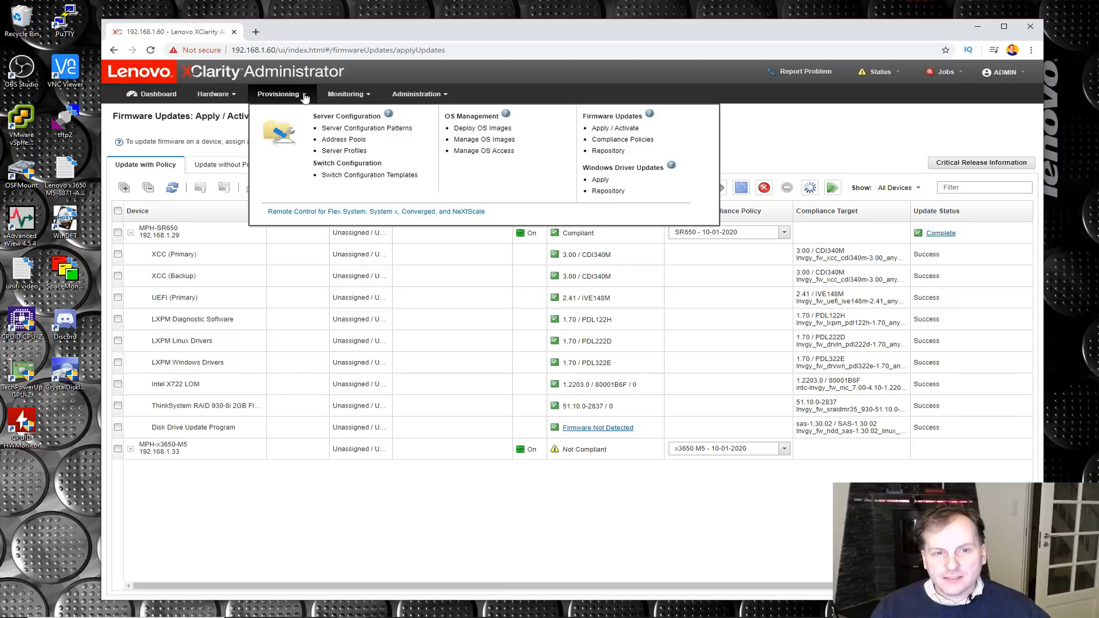
- Open the SR650 Clean - New server configuration pattern and display its dependent profiles
{"action": "left_click", "coordinate": [355, 130]}
{"action": "left_click", "coordinate": [154, 236]}
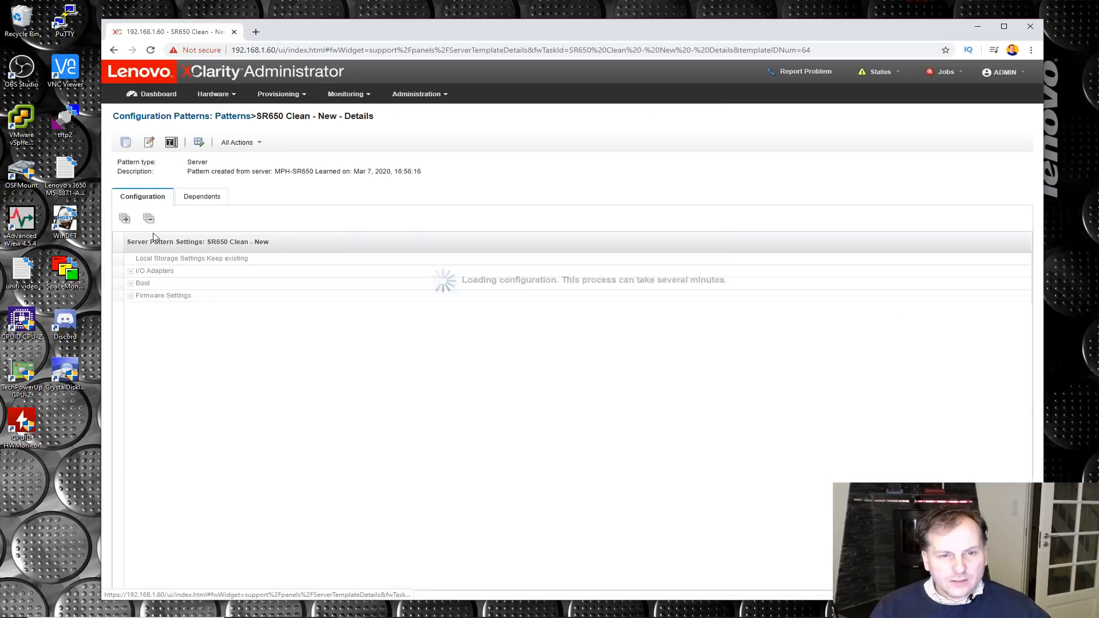
{"action": "left_click", "coordinate": [198, 199]}
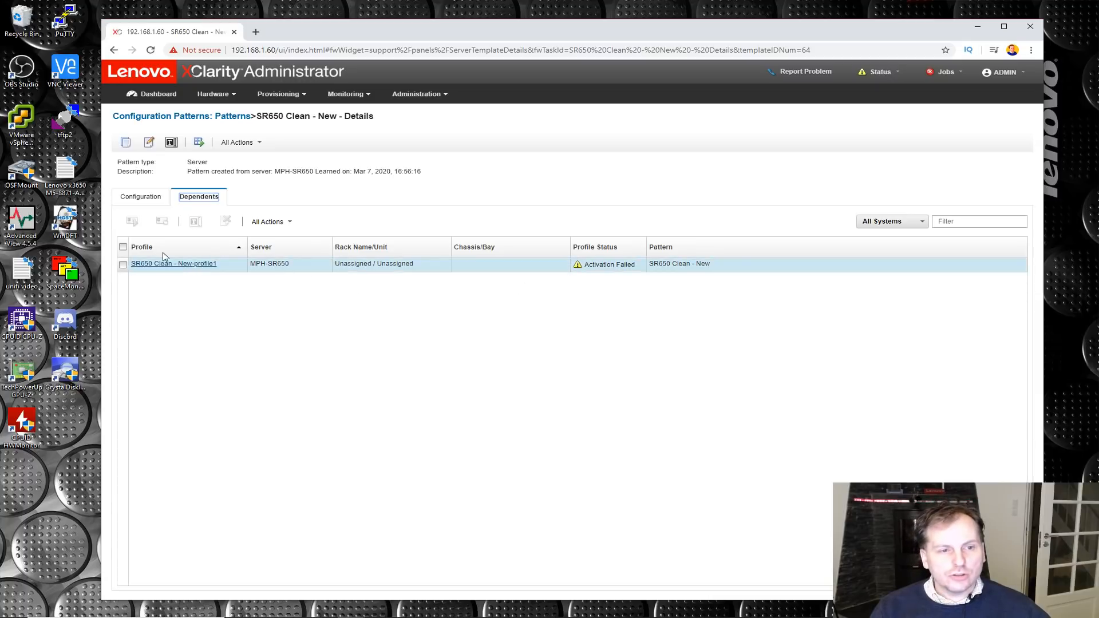
- Try to activate the SR650 Clean - New-profile1 server profile in full with an immediate server restart, and check the jobs list
{"action": "left_click", "coordinate": [123, 264]}
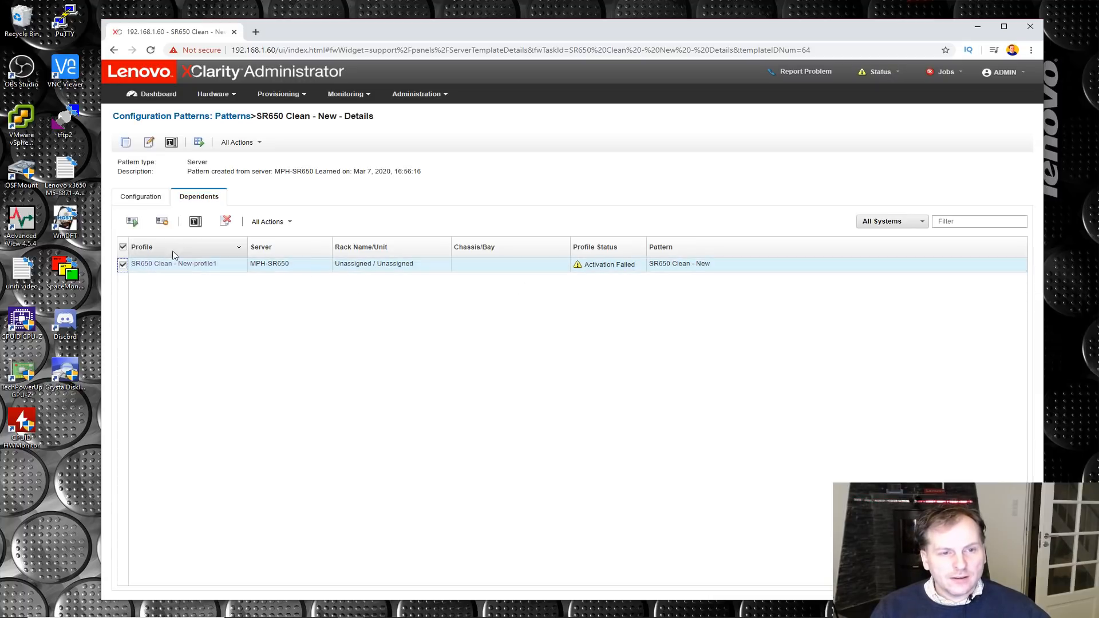
{"action": "left_click", "coordinate": [132, 223]}
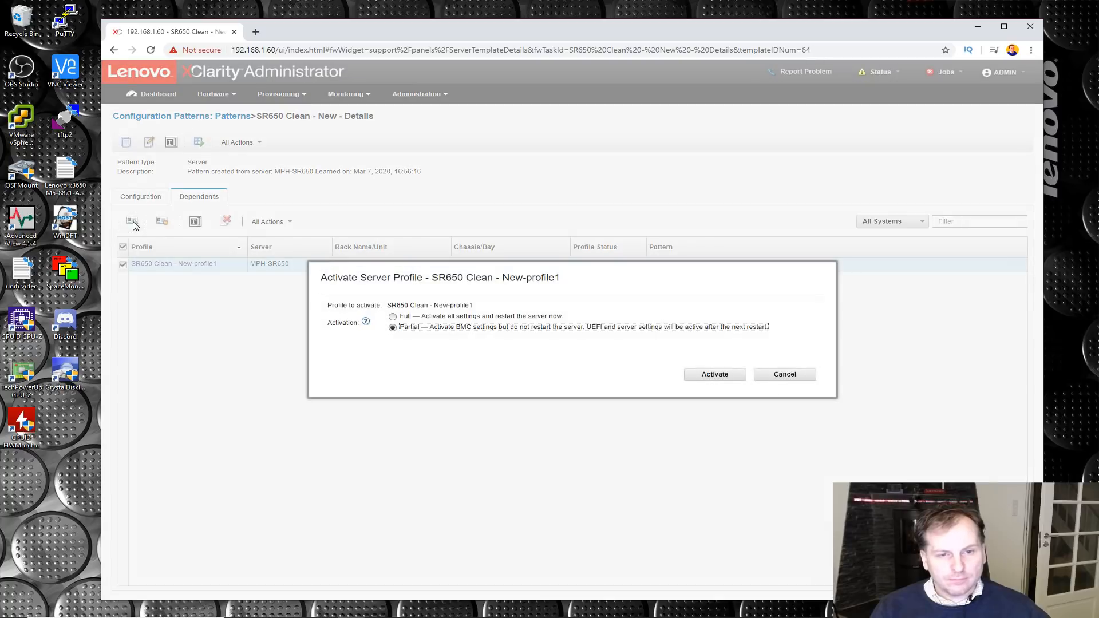
{"action": "left_click", "coordinate": [710, 376]}
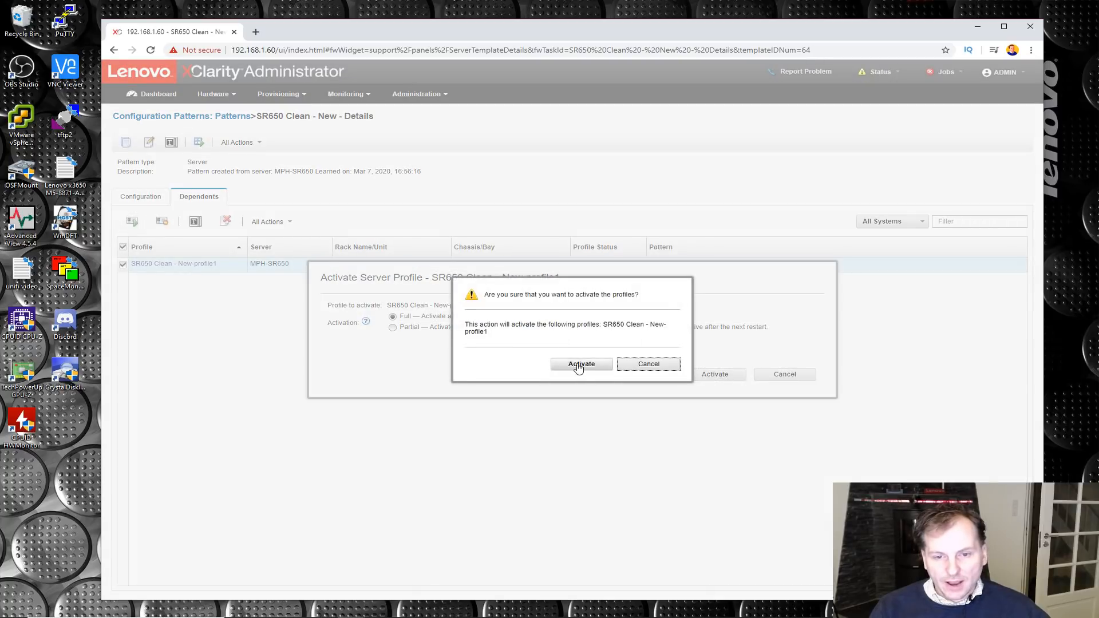
{"action": "left_click", "coordinate": [579, 365]}
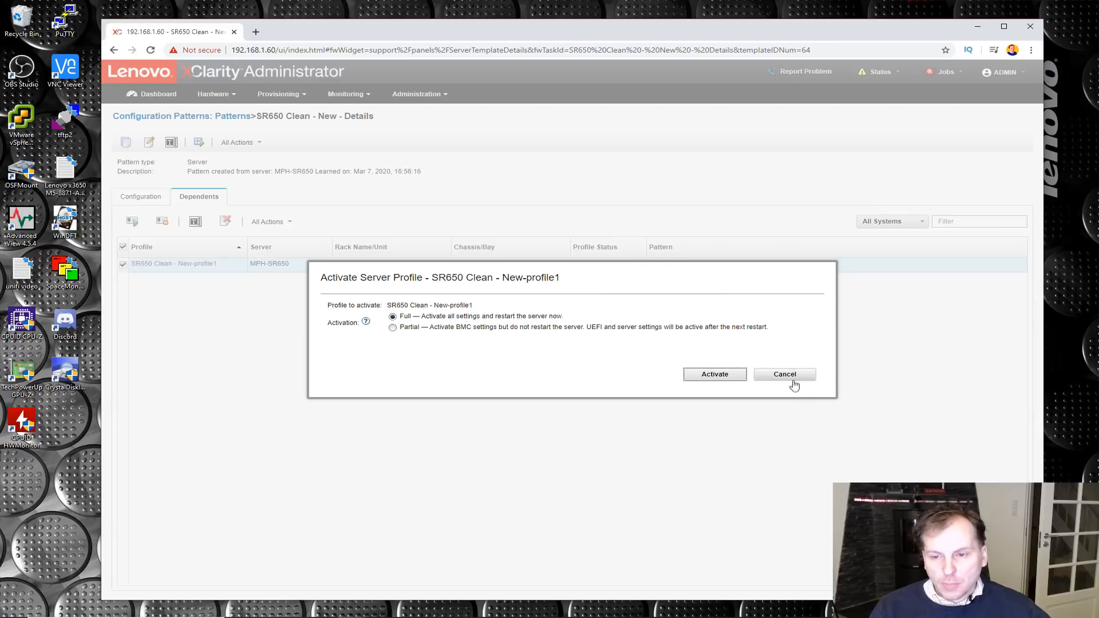
{"action": "left_click", "coordinate": [790, 376]}
{"action": "left_click", "coordinate": [948, 73]}
{"action": "left_click", "coordinate": [750, 269]}
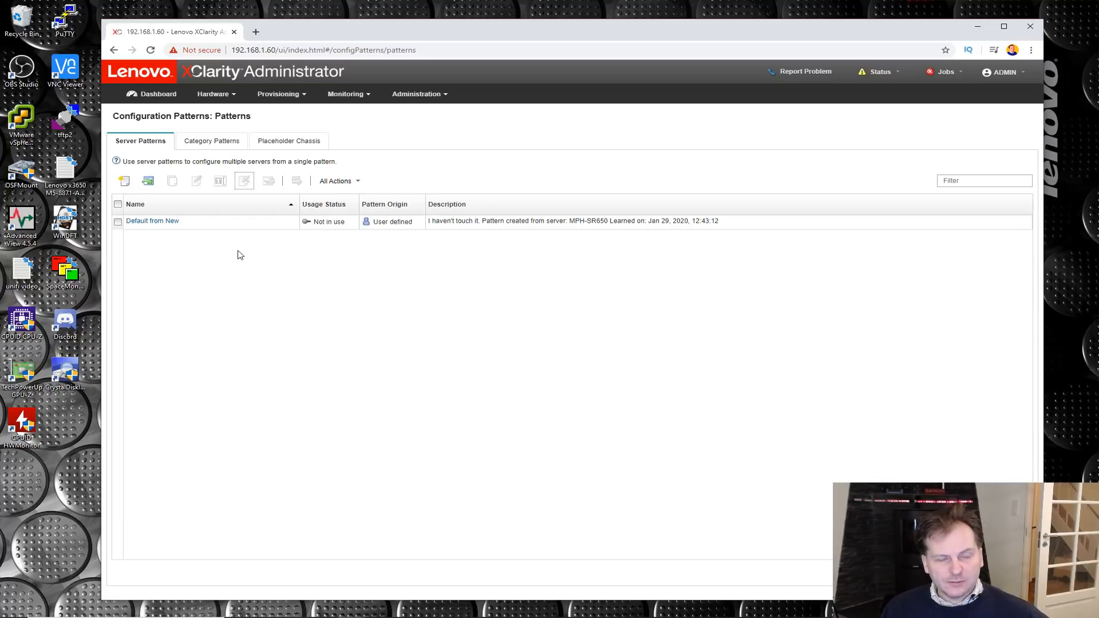
- Create a new server pattern from the existing server MPH-SR650, name it SR650, and start learning the server's settings
{"action": "left_click", "coordinate": [125, 184]}
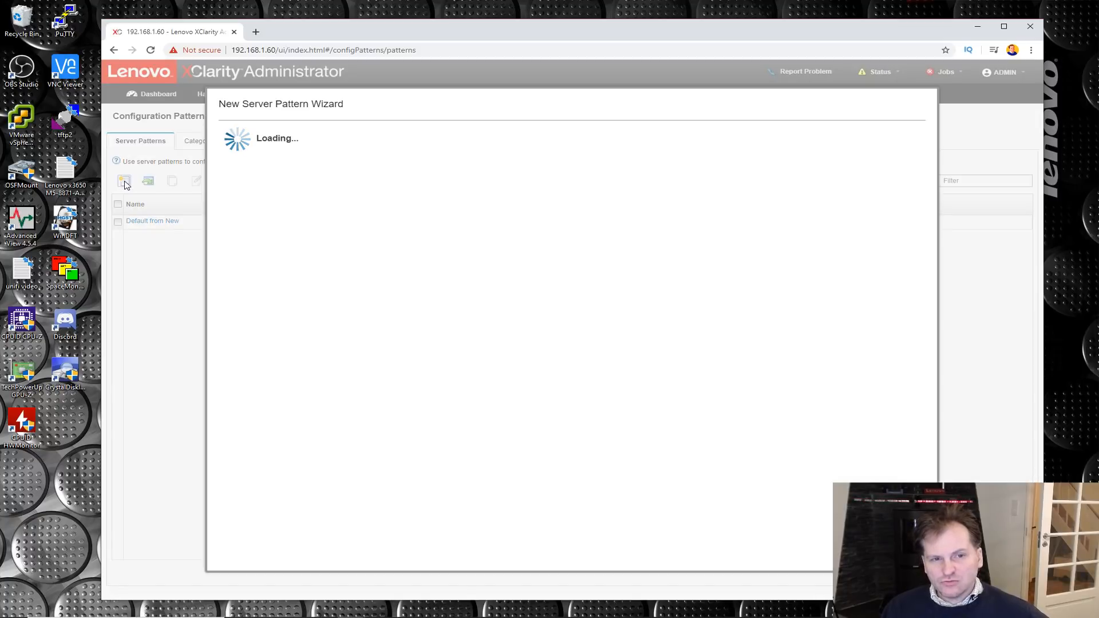
{"action": "mouse_move", "coordinate": [285, 209]}
{"action": "left_click", "coordinate": [279, 211]}
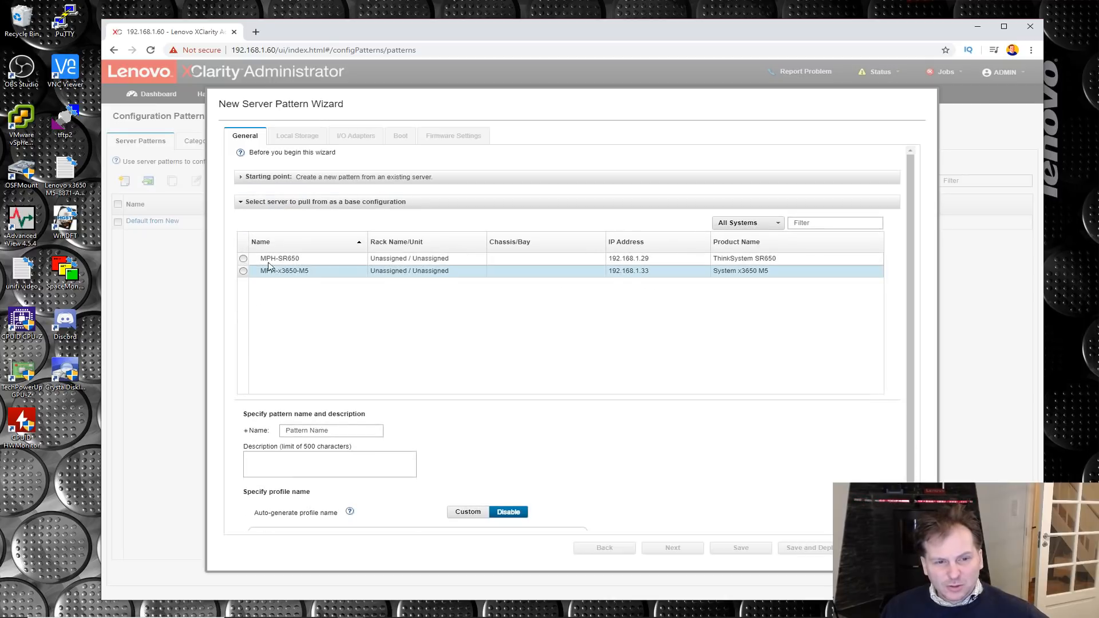
{"action": "left_click", "coordinate": [269, 259]}
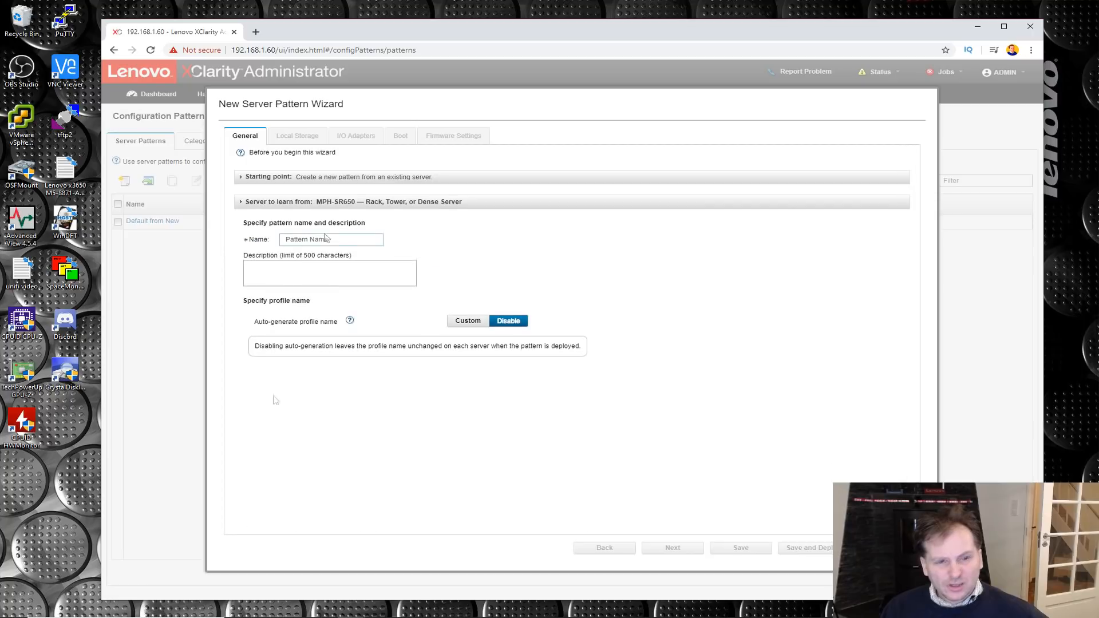
{"action": "left_click", "coordinate": [317, 239]}
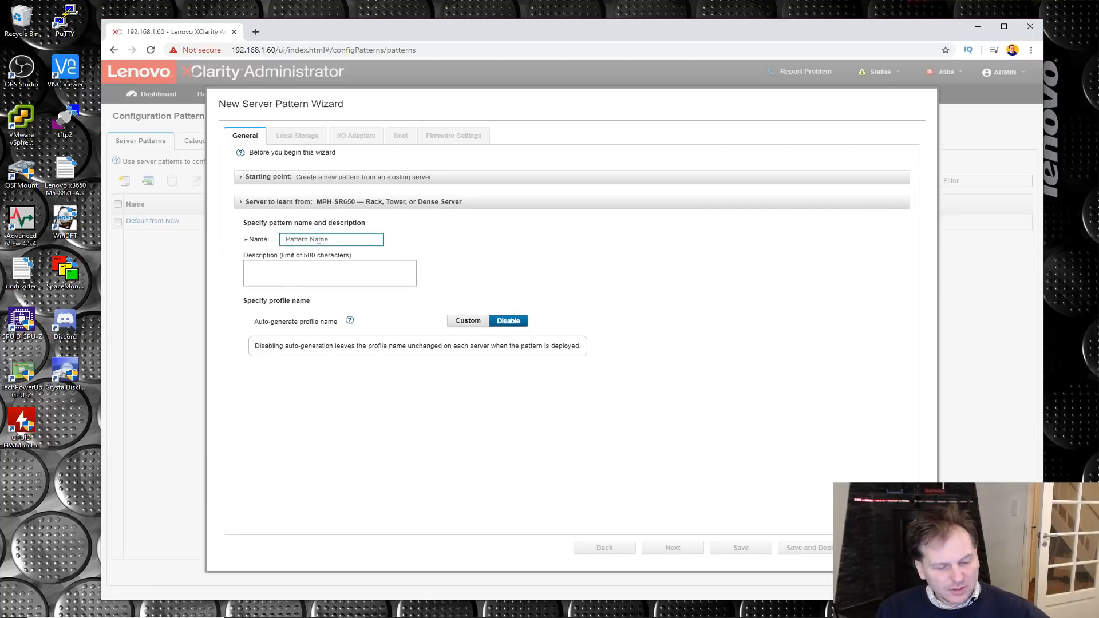
{"action": "type", "text": "SR650"}
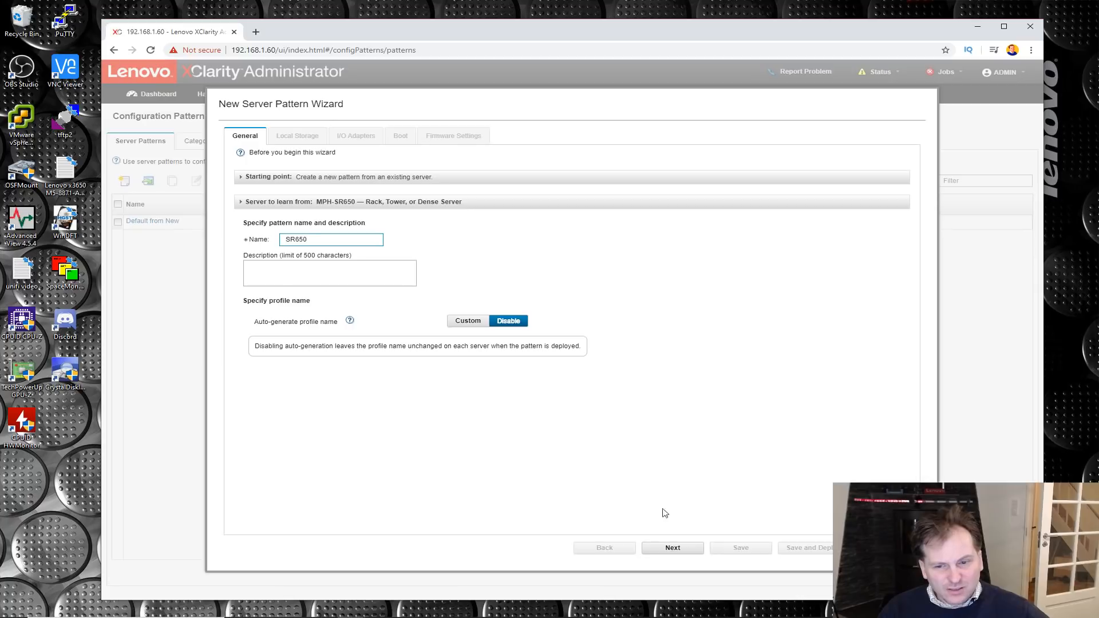
{"action": "left_click", "coordinate": [665, 549]}
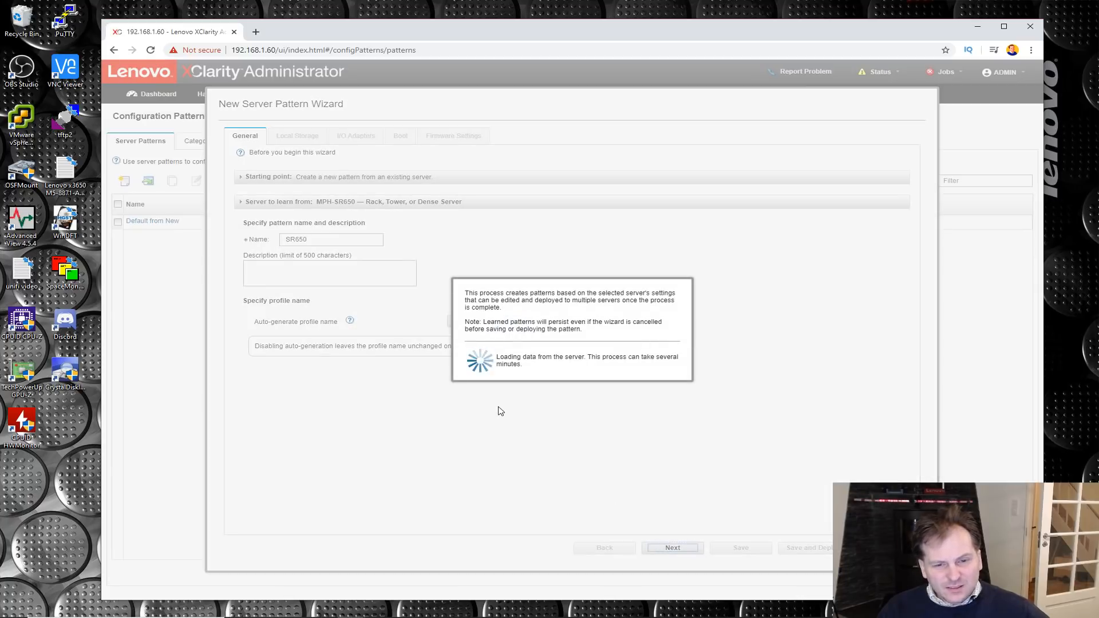